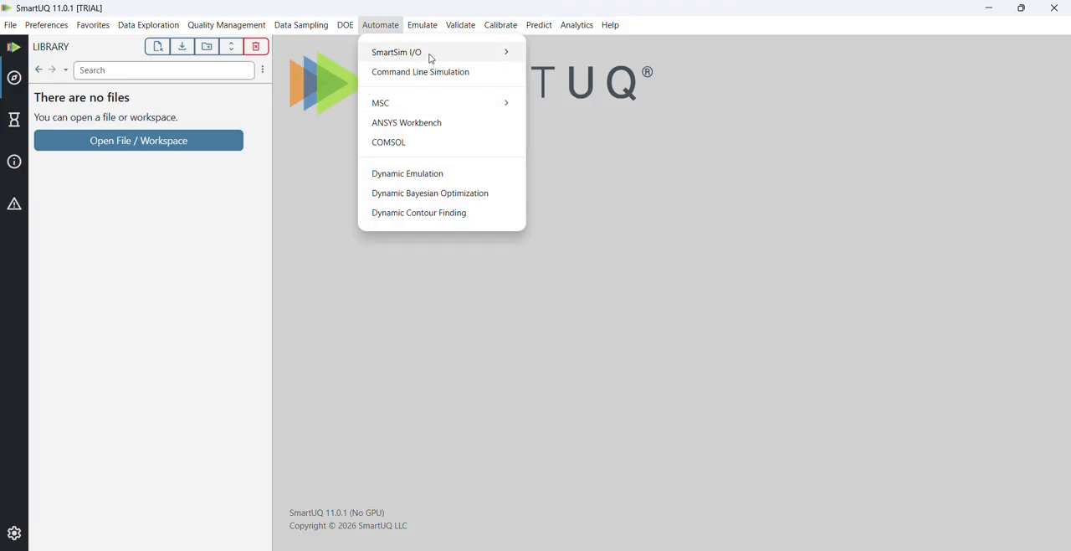
- Create a SmartSim I/O item with the default output name and open its setup
mouse_move(430, 58)
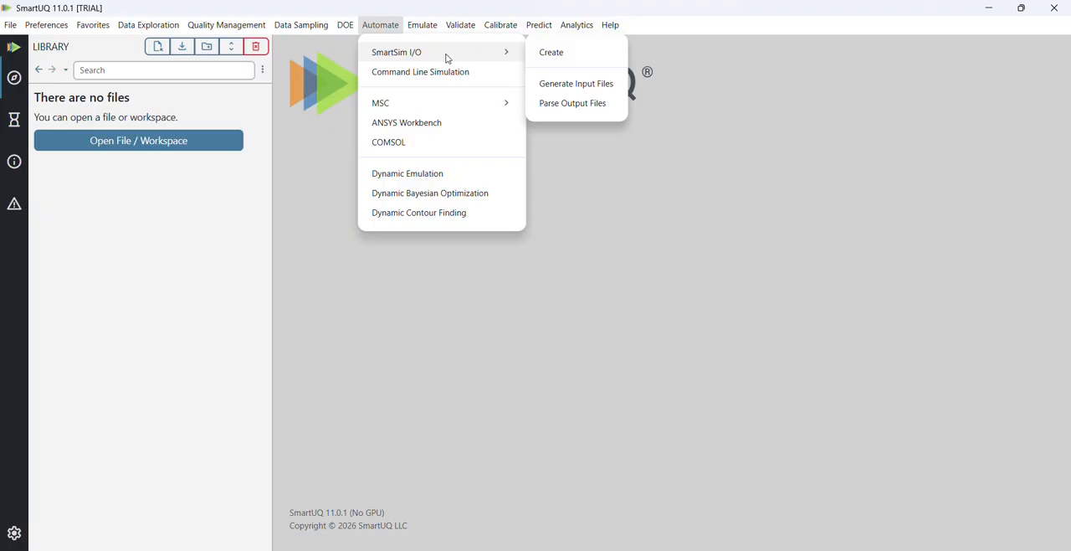
click(574, 65)
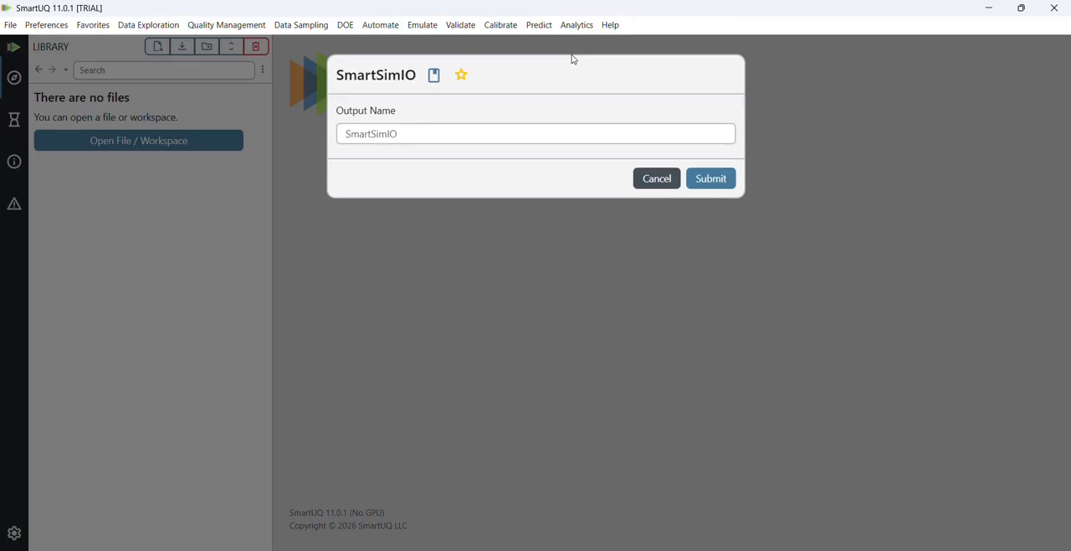
click(708, 182)
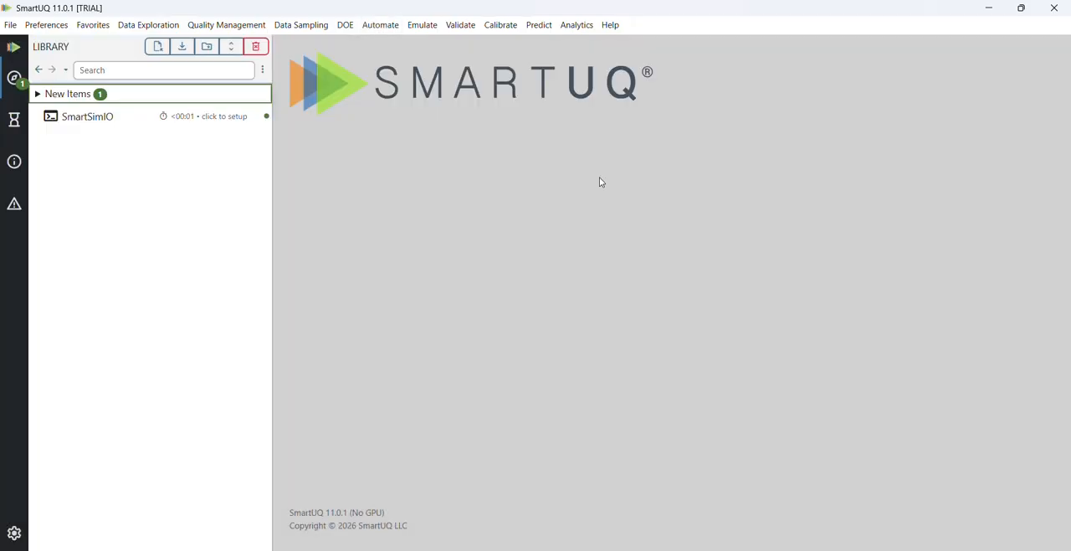
click(201, 124)
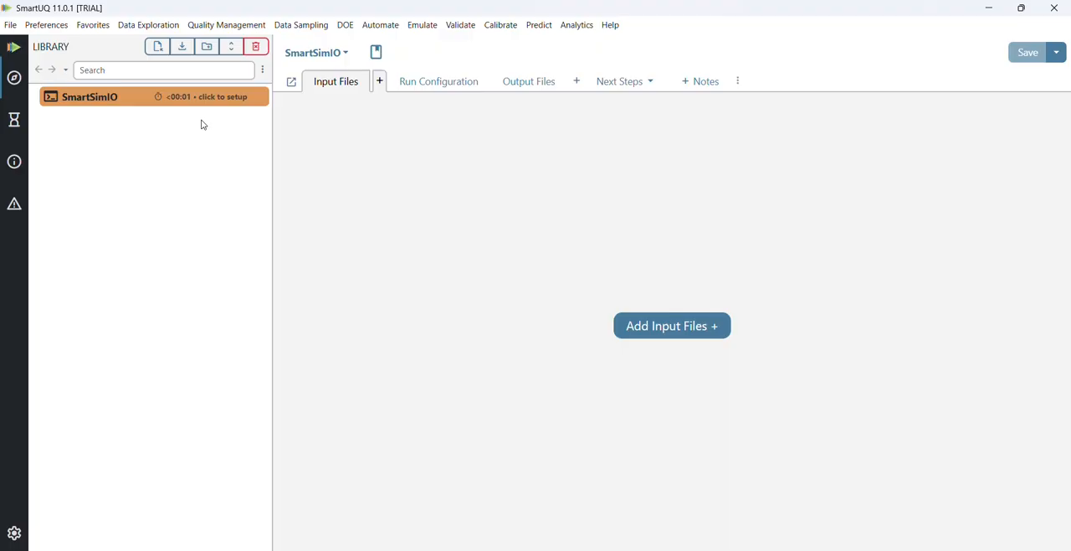
- Add Master_Input.cfg from the Simulation Files folder as the simulation's input file
click(673, 338)
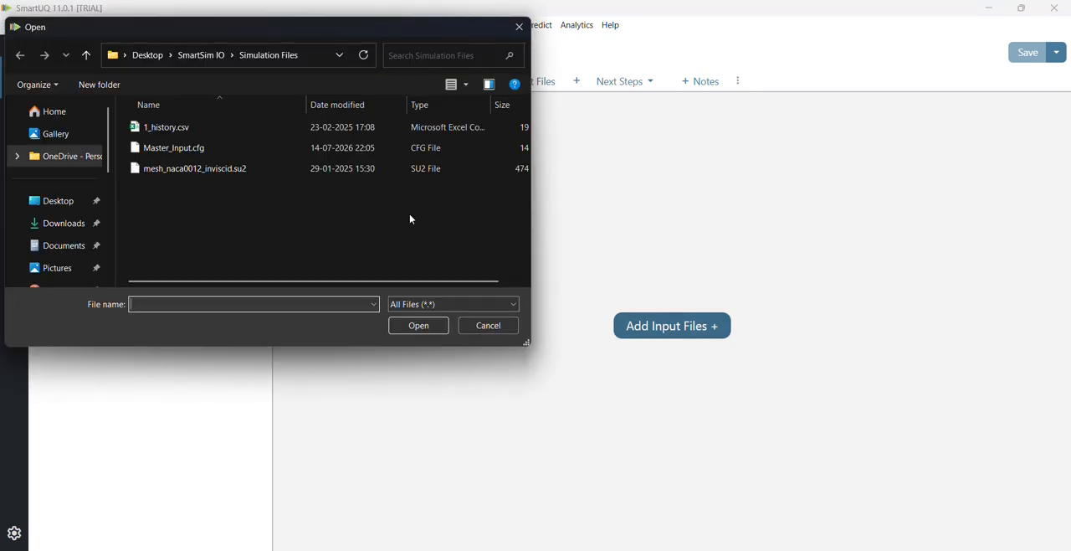
click(210, 149)
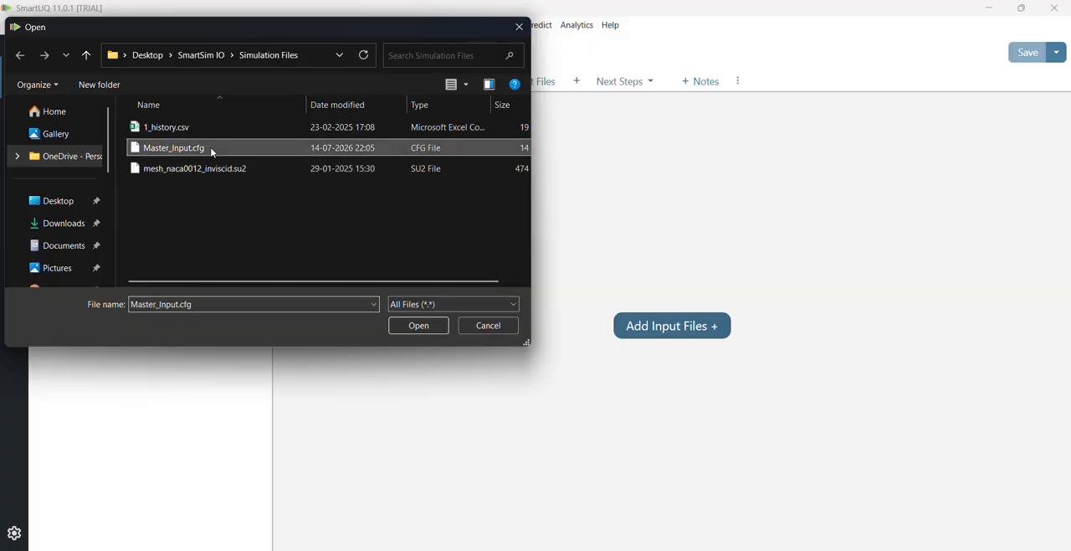
click(410, 325)
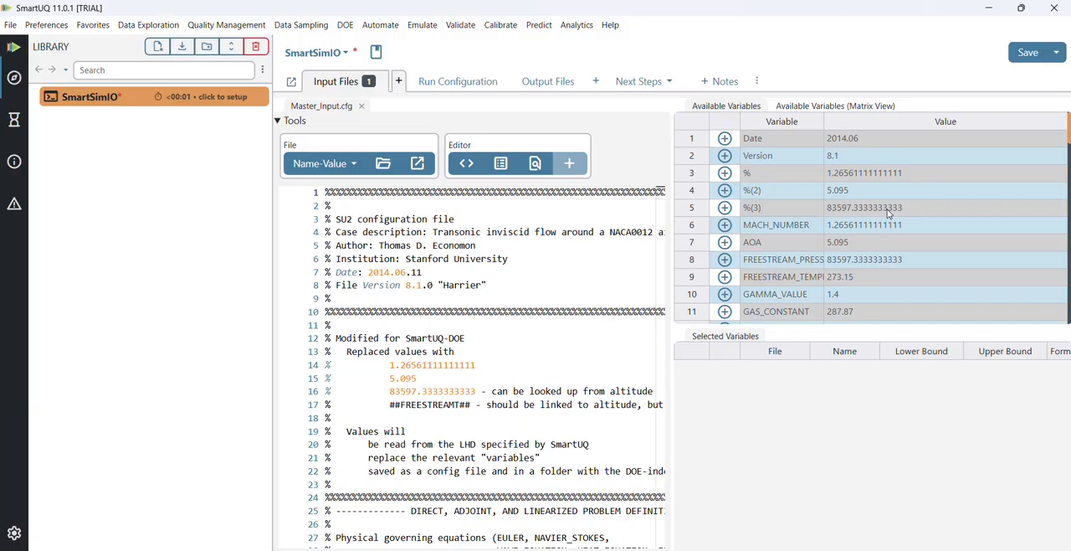
- Select MACH_NUMBER, AOA and the freestream pressure from Master_Input.cfg as input variables
click(726, 226)
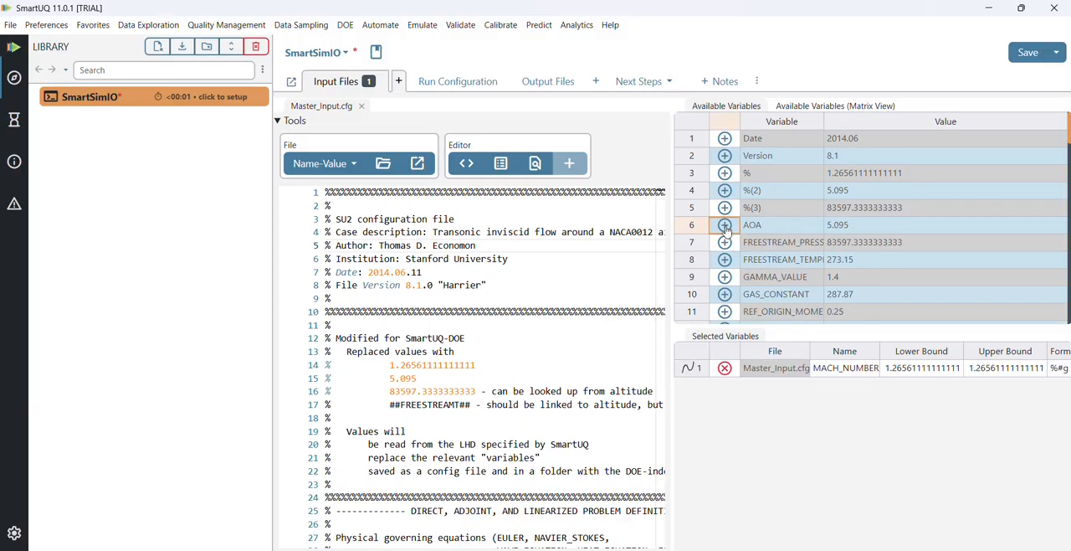
click(725, 226)
click(726, 225)
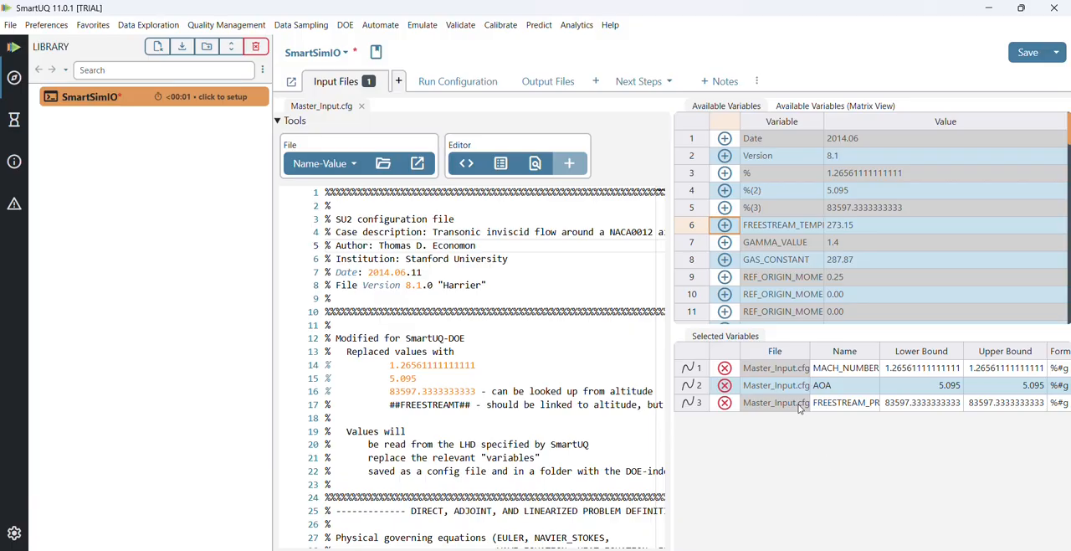
- Add 1_history.csv from the Simulation Files folder as the simulation's output file
click(544, 85)
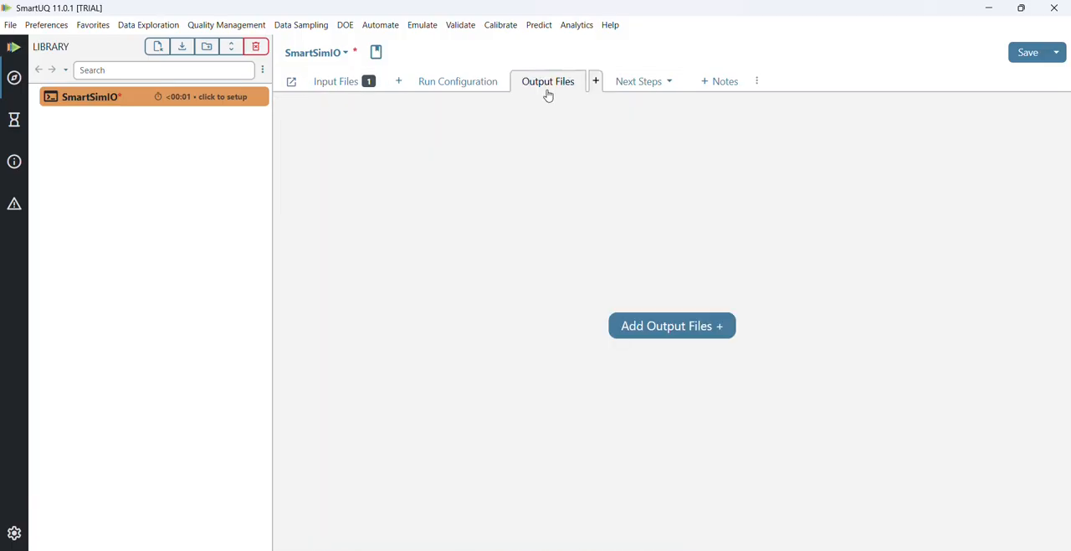
click(665, 328)
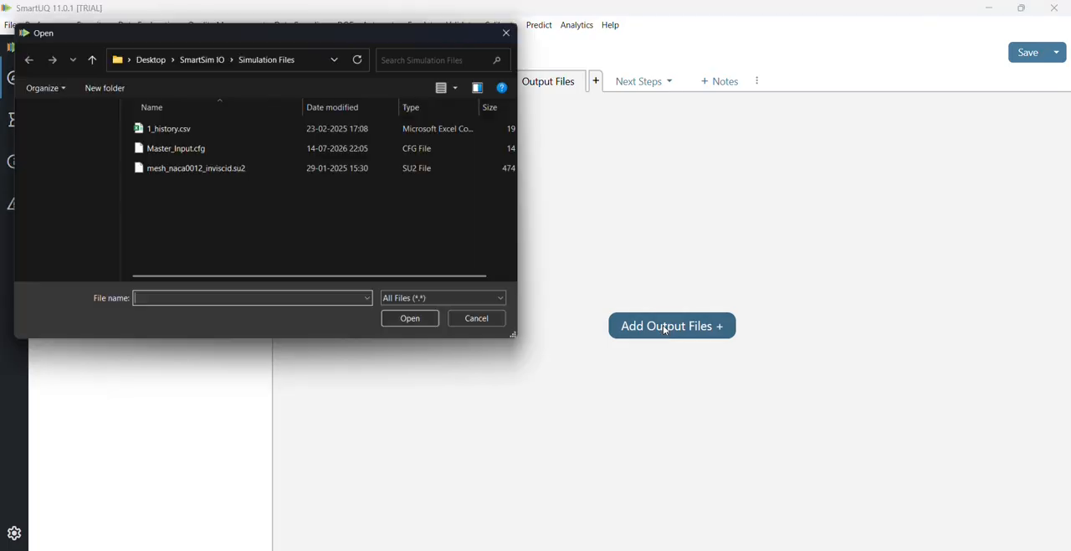
click(251, 124)
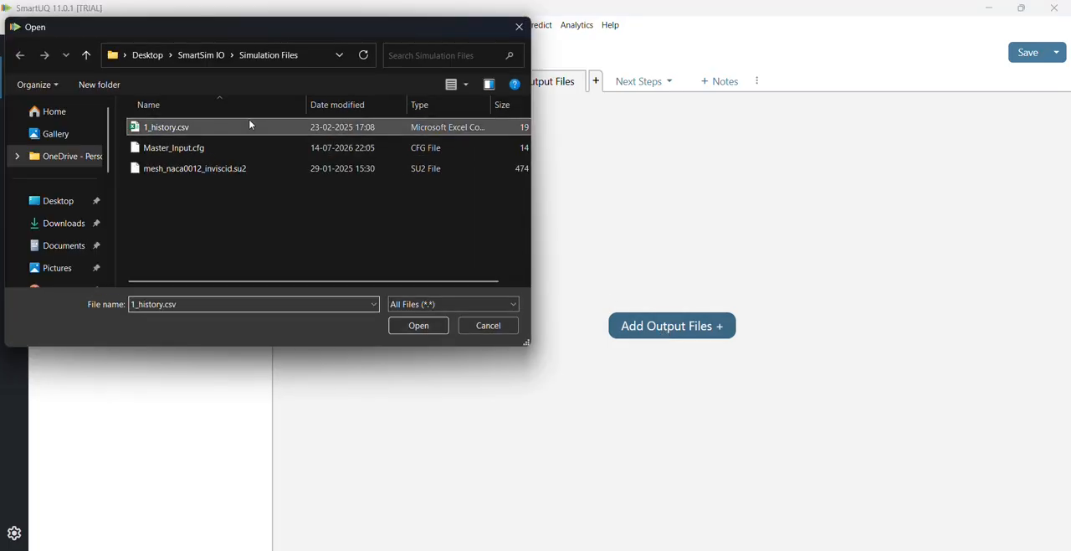
click(418, 325)
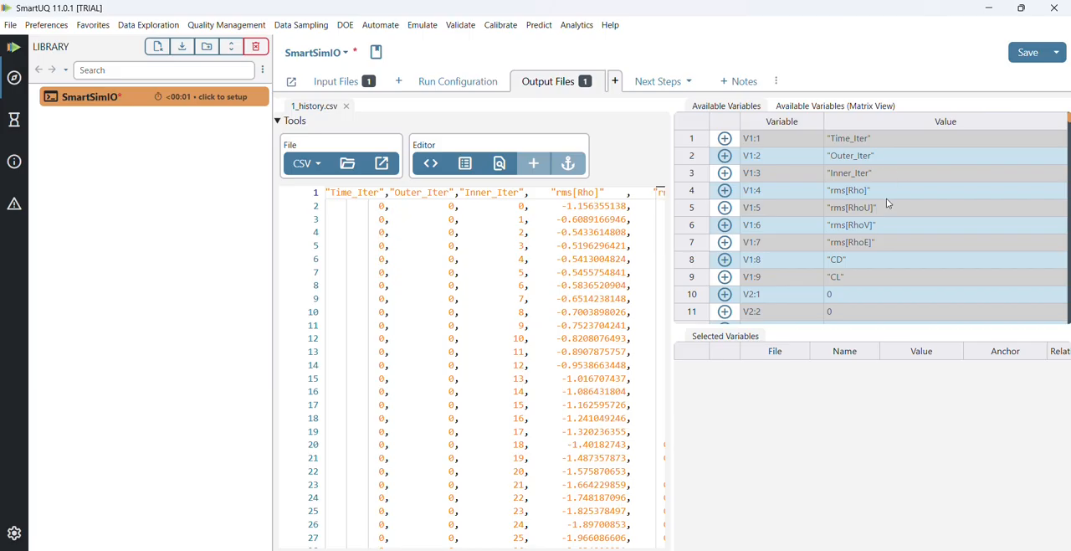
- In the matrix view of 1_history.csv, select the last-row CD and CL values, V124:8 and V124:9, as output variables
click(851, 107)
scroll(942, 201, right, 8)
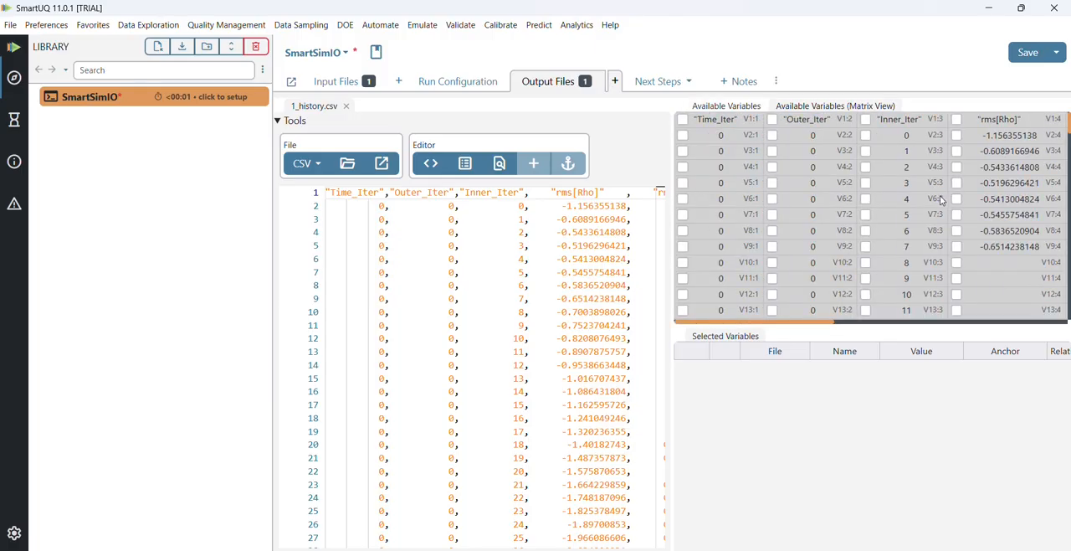
scroll(942, 200, right, 1)
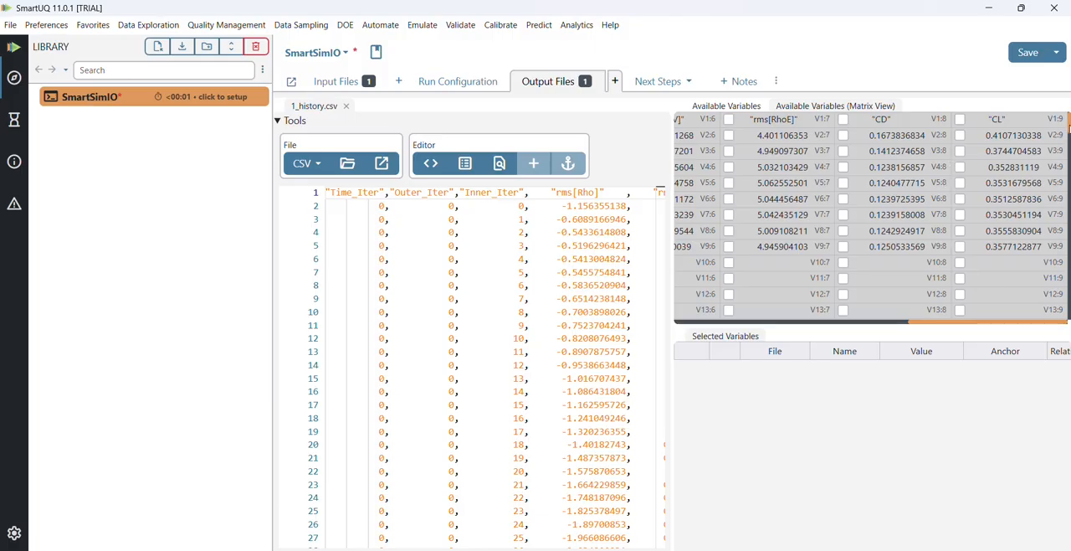
drag(1068, 121, 1068, 327)
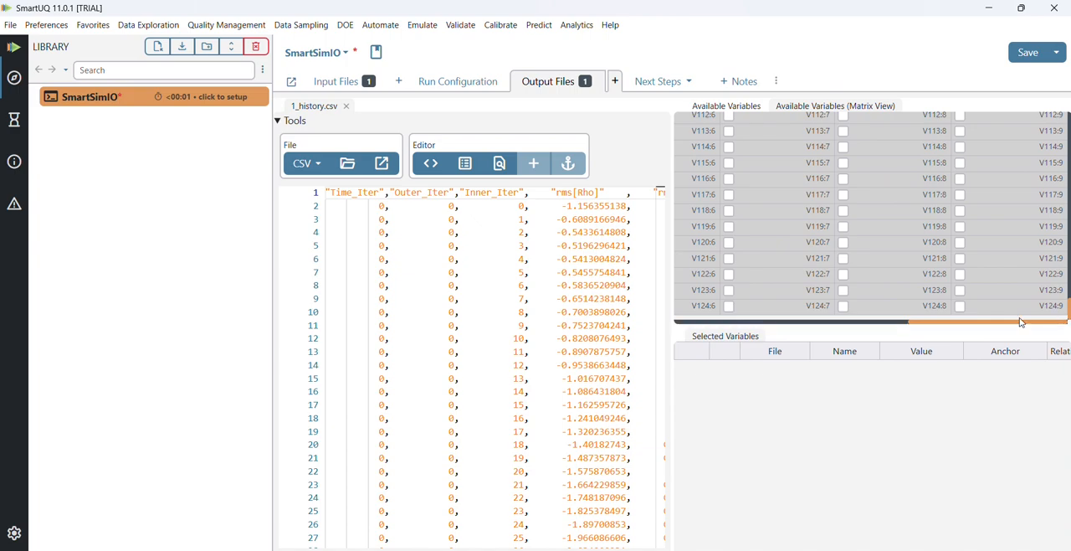
click(844, 309)
click(844, 307)
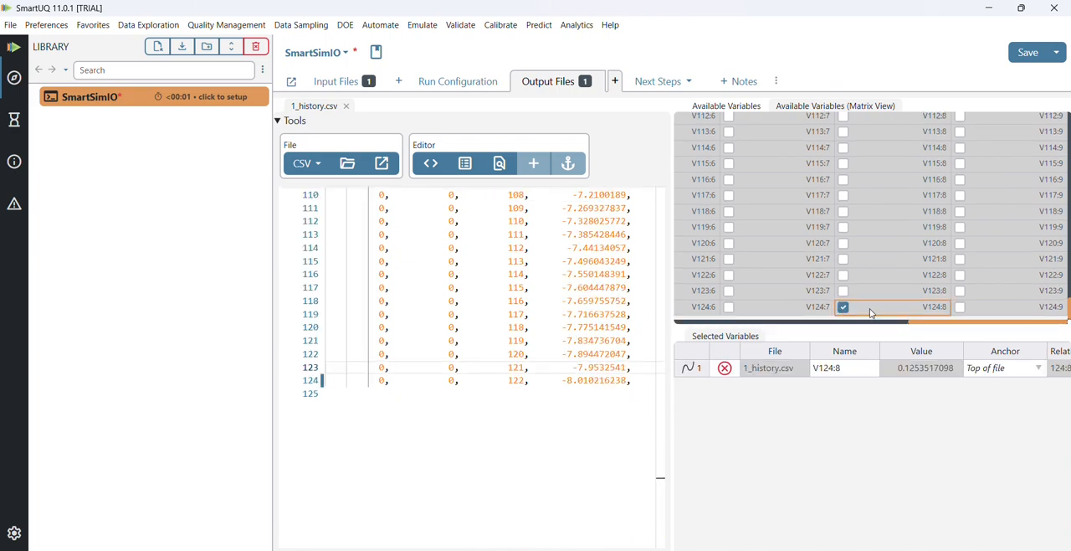
click(959, 307)
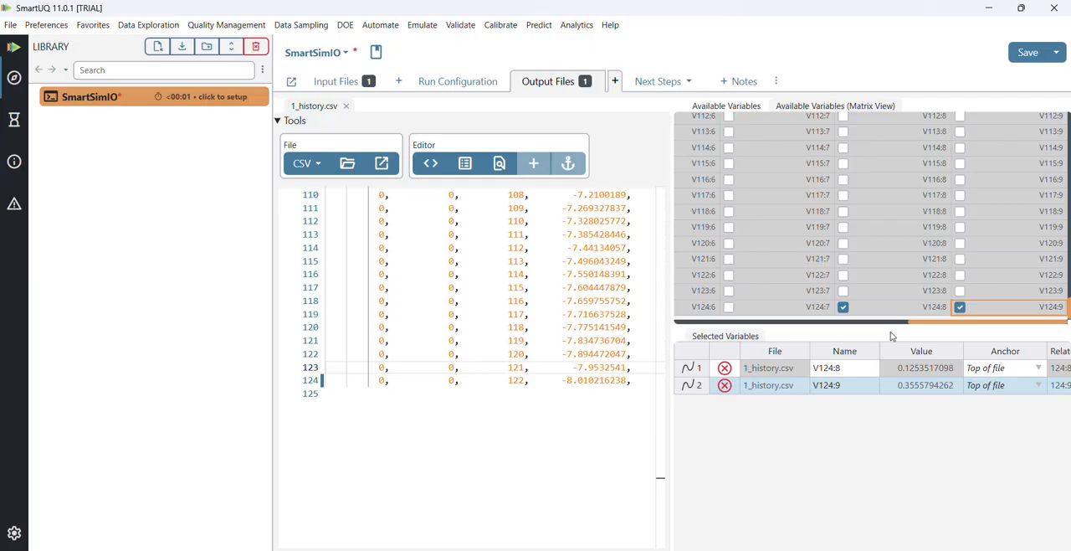
- Rename the selected output variables V124:8 and V124:9 as CD and CL
double_click(845, 370)
text(CD)
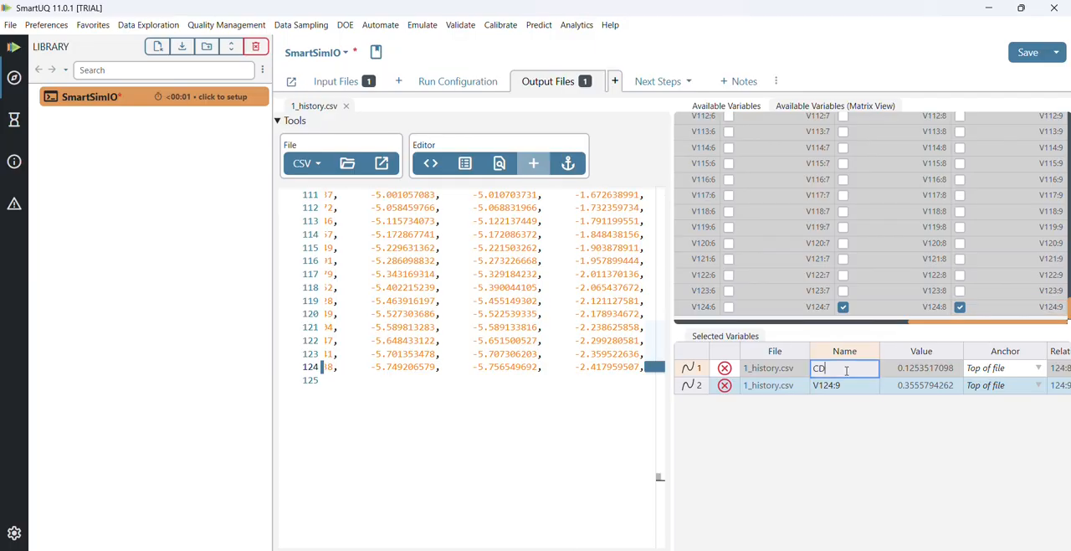
key(Return)
text(CL)
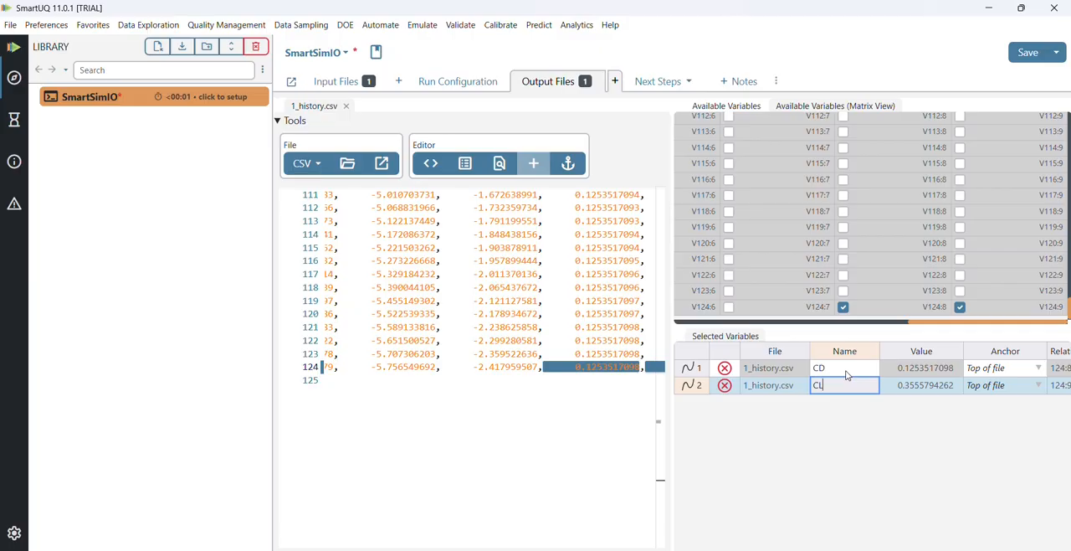
click(847, 428)
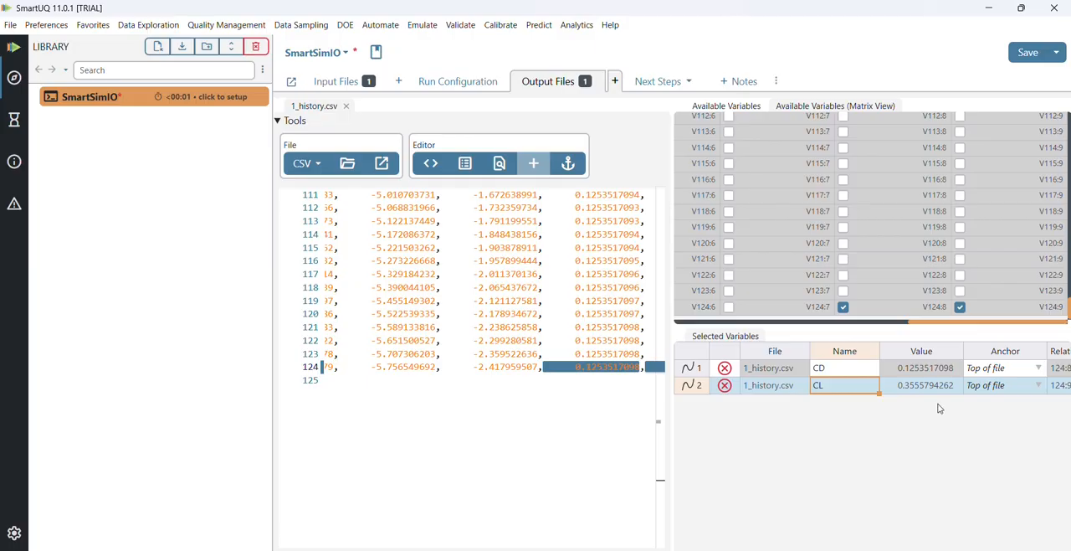
- Set the anchor of both output variables, CD and CL, to Bottom of file
click(1038, 369)
click(1039, 371)
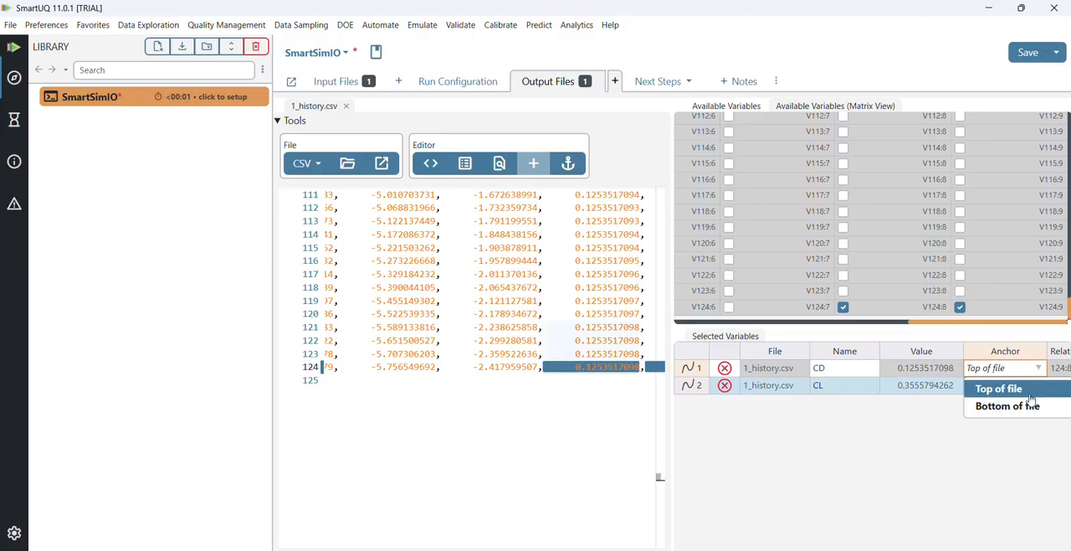
click(1029, 406)
click(1038, 387)
click(1038, 390)
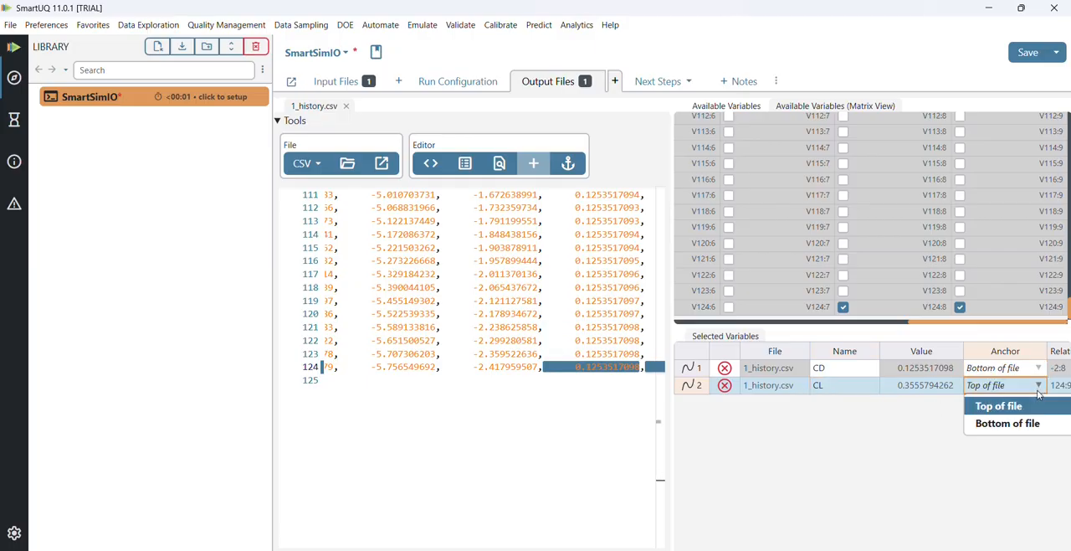
click(1031, 423)
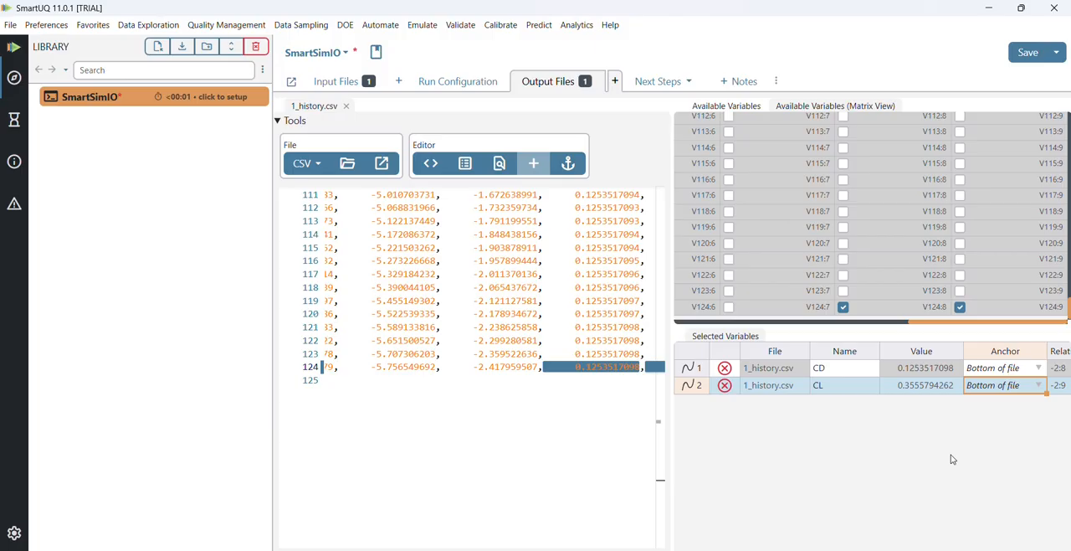
- Copy the path of SU2_CFD.exe from the SU2 bin folder in File Explorer and paste it into line 2 of the run commands
click(465, 84)
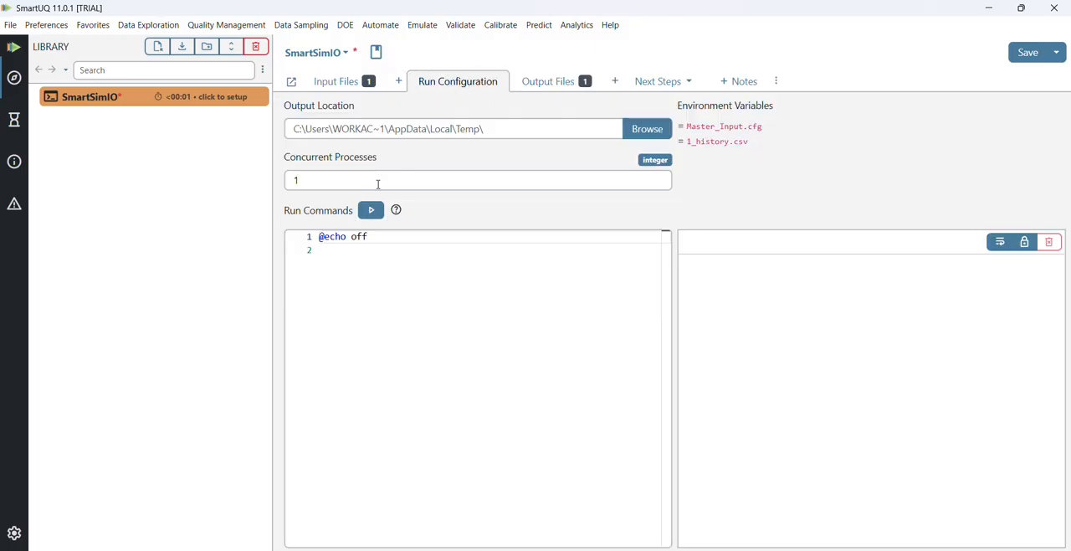
click(342, 253)
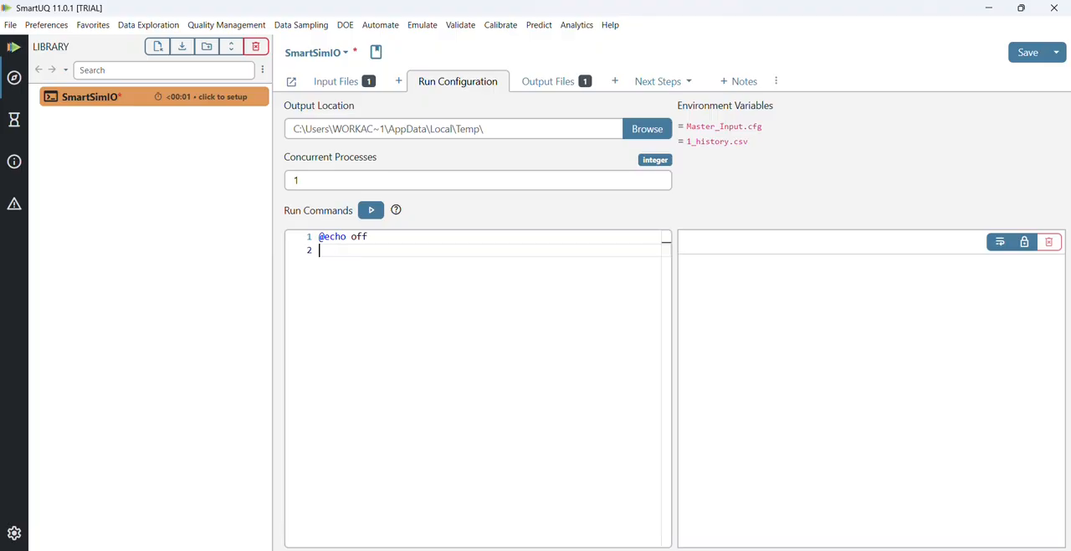
mouse_move(491, 550)
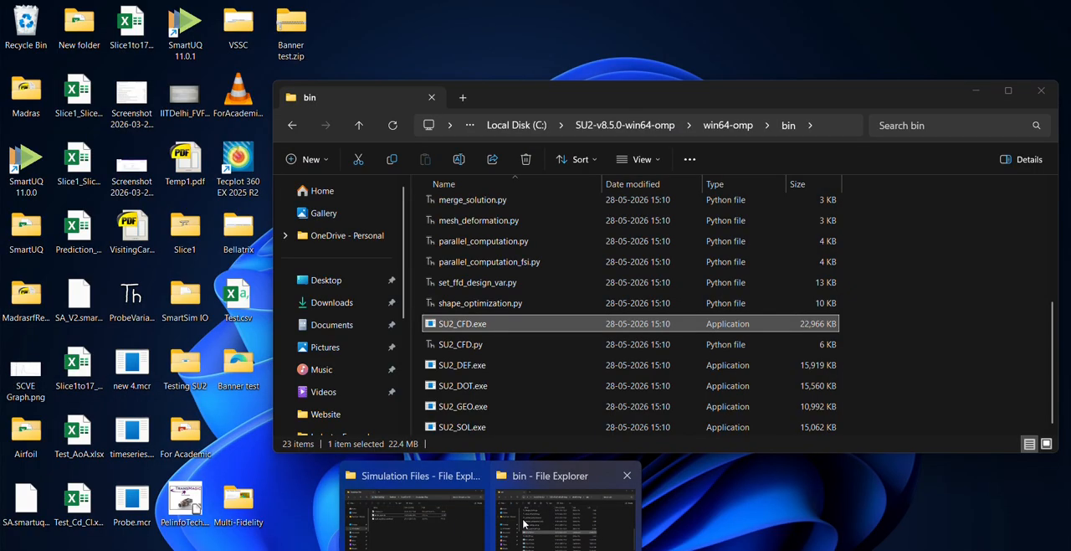
click(524, 524)
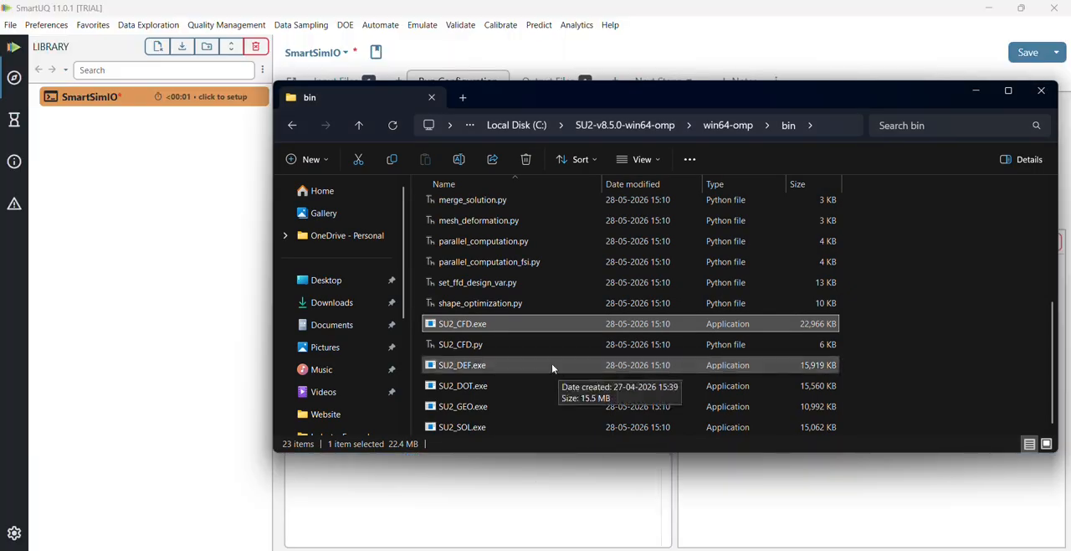
right_click(494, 331)
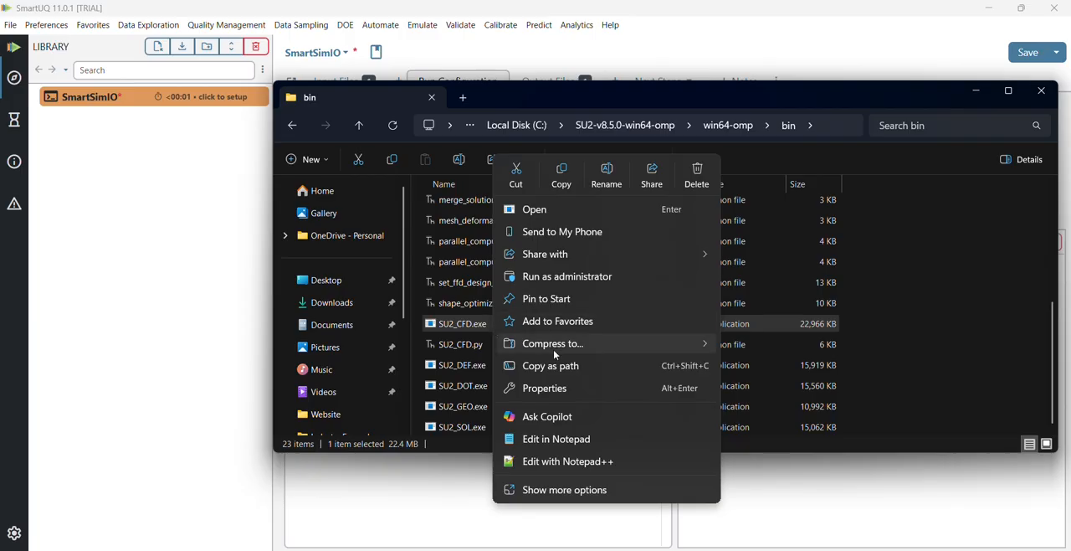
click(581, 365)
key(alt+Tab)
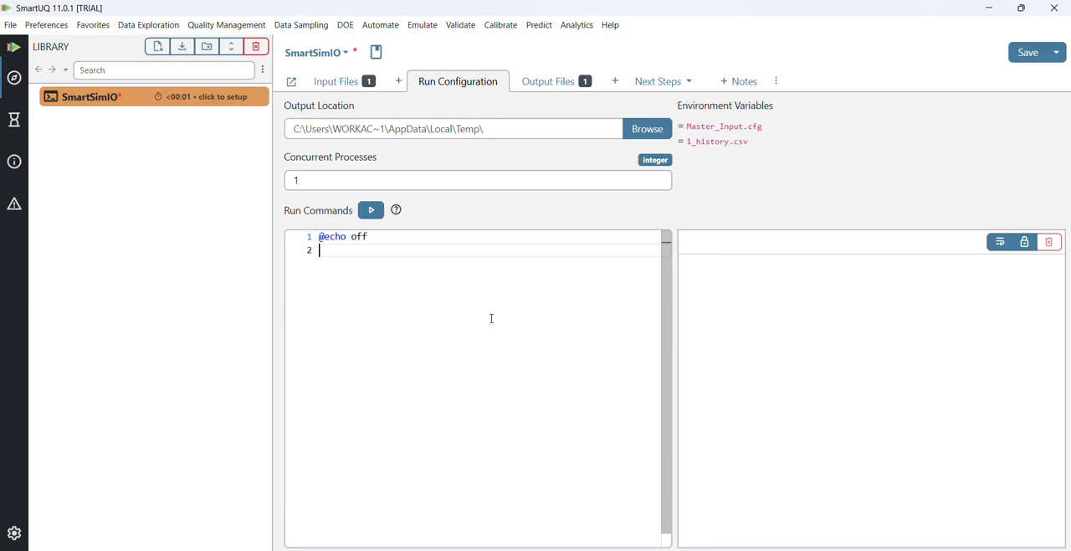
text("C:\SU2-v8.5.0-win64-omp\win64-omp\bin\SU2_CFD.exe")
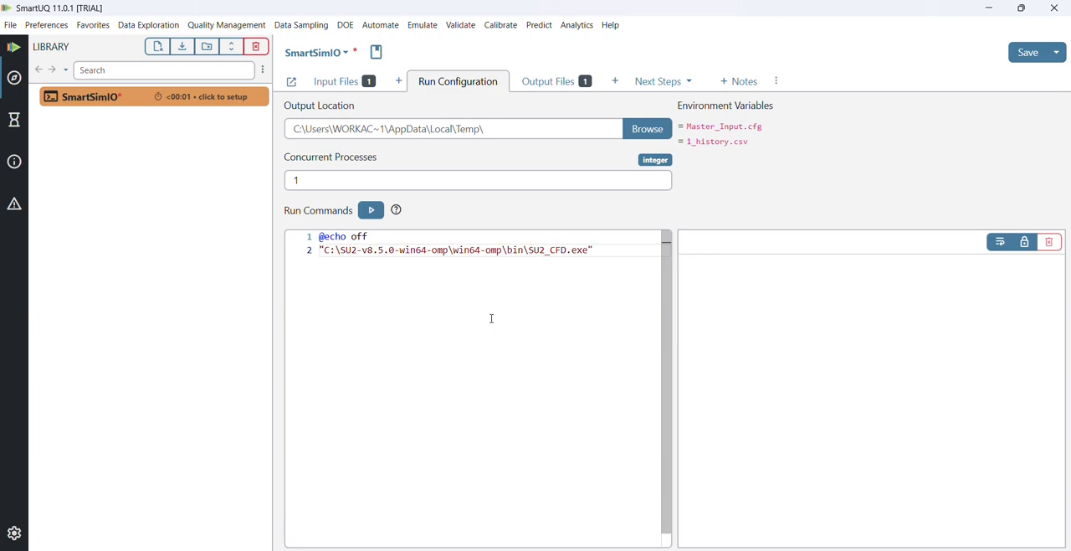
- Remove the quotation marks around the SU2_CFD.exe path in the run commands and leave a space after it
key(BackSpace)
key(Left)
key(Left)
key(Left)
key(Left)
key(Left)
key(Left)
key(Left)
key(Left)
key(Left)
key(Left)
key(Left)
key(Left)
key(Left)
key(Left)
key(Left)
key(Left)
key(Left)
key(Left)
key(Left)
key(Left)
key(Left)
key(BackSpace)
key(Right)
key(Right)
key(Right)
key(Right)
key(Right)
key(Right)
key(Right)
key(Right)
key(Right)
key(Right)
key(Right)
key(Right)
key(Right)
key(Right)
key(Right)
key(Right)
key(Right)
key(Right)
key(Right)
key(Right)
key(Right)
key(Right)
key(Right)
key(Right)
key(Right)
key(Right)
key(Right)
key(Right)
key(Right)
key(Right)
key(Right)
key(Right)
key(Right)
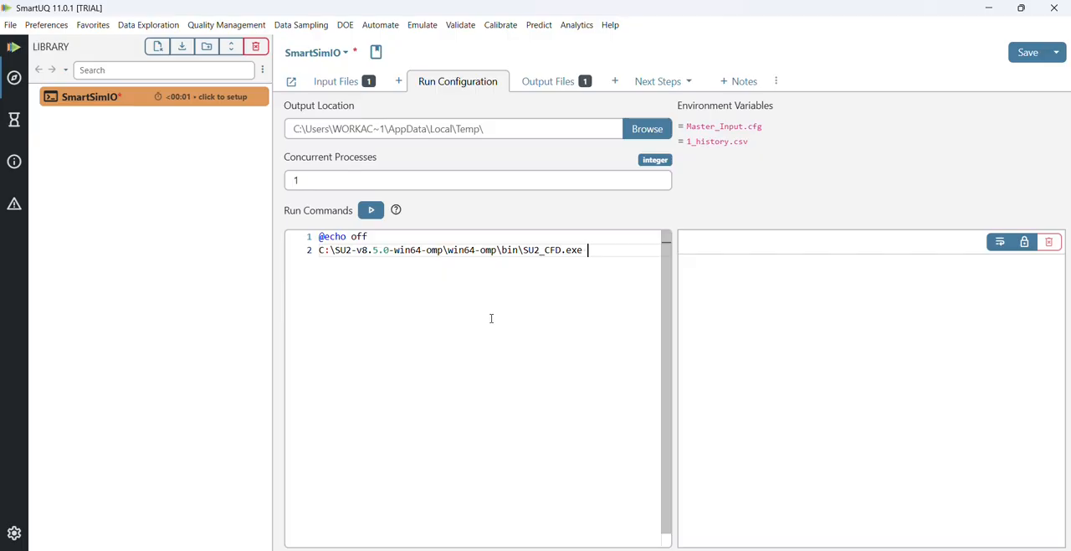
- Append the %INPUT_FILES% variable as the argument after SU2_CFD.exe in line 2 of the run commands
text(%INPUT_FILES)
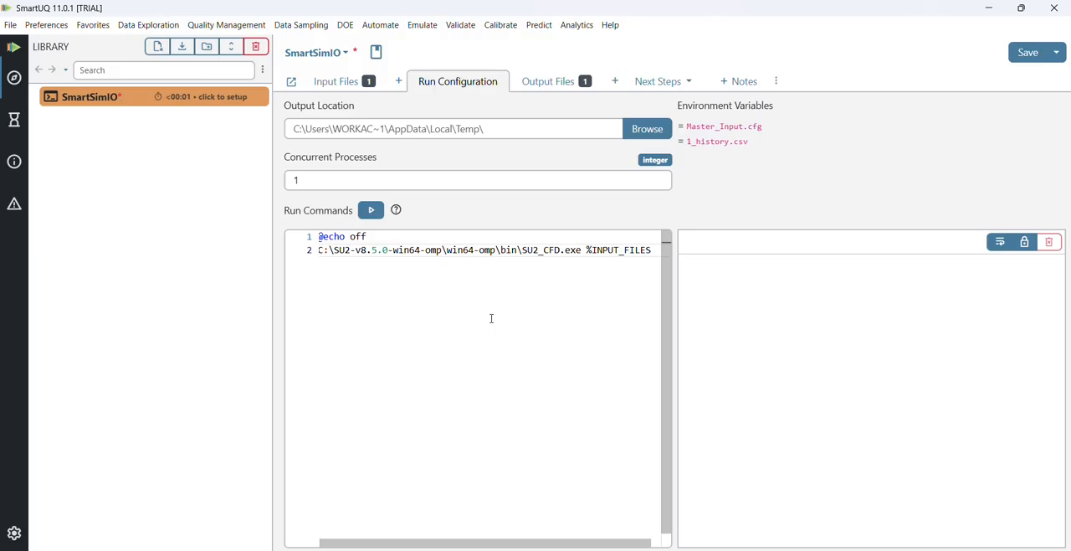
text(%)
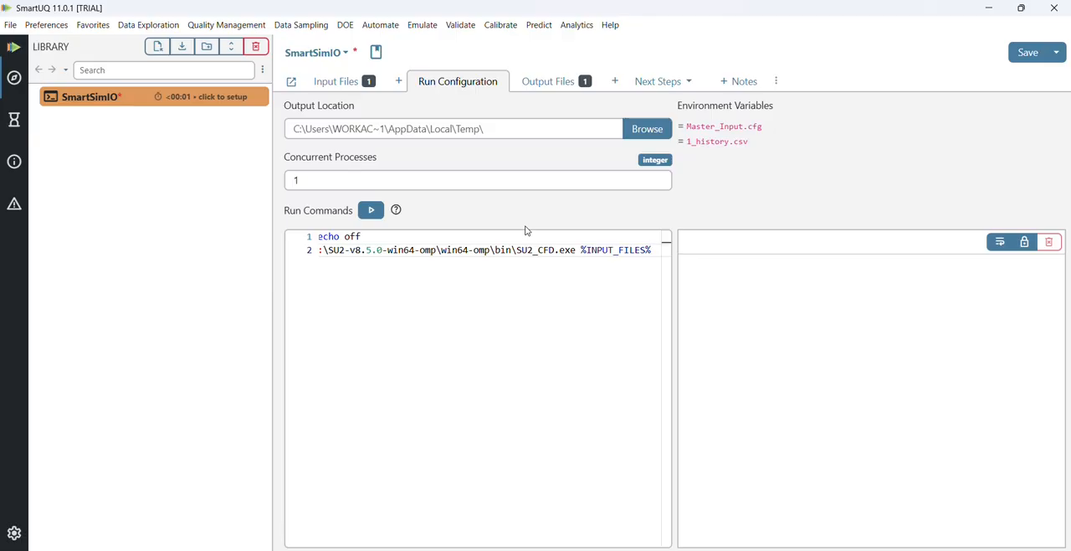
text(> )
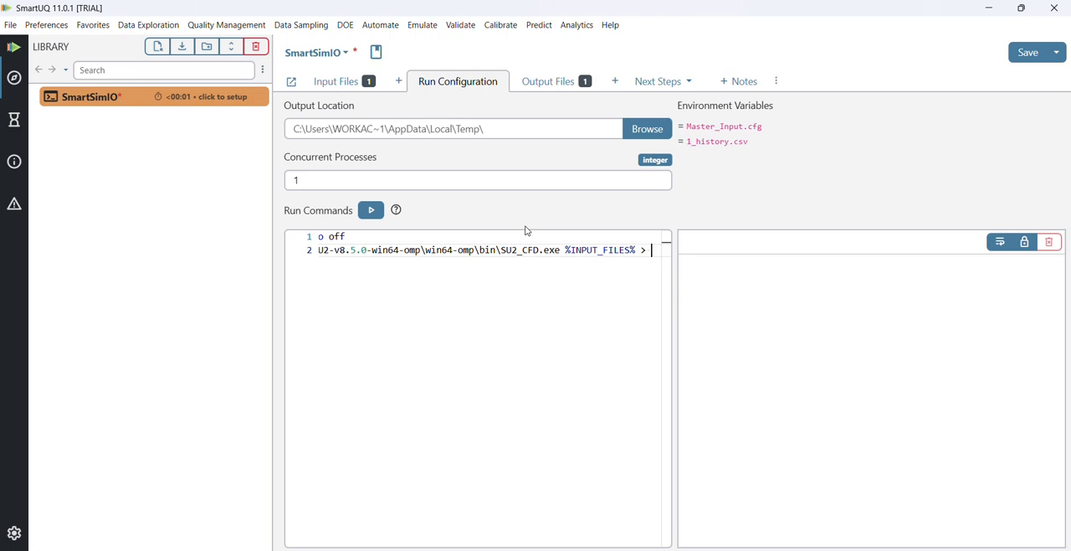
text(1)
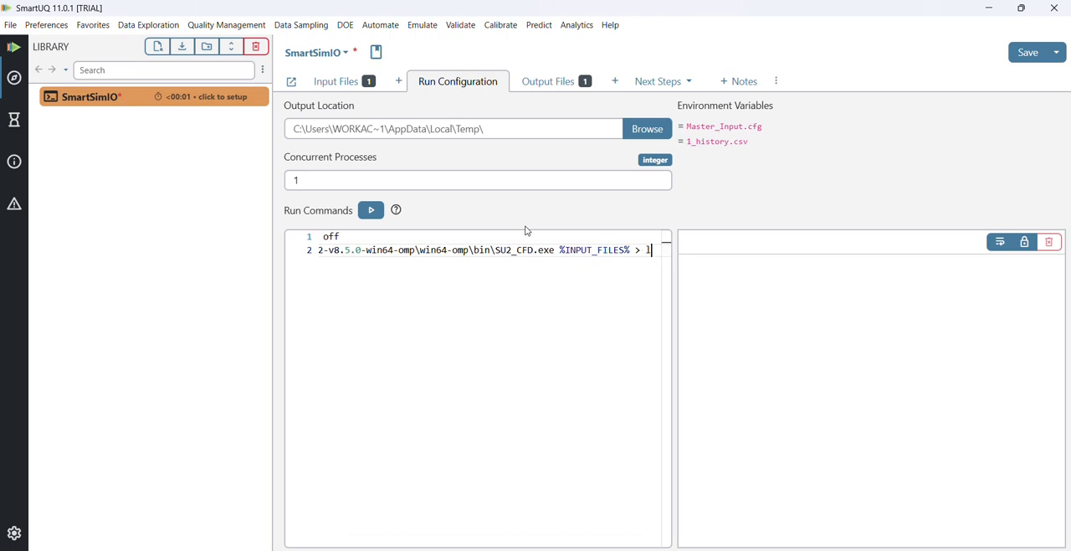
text(ou)
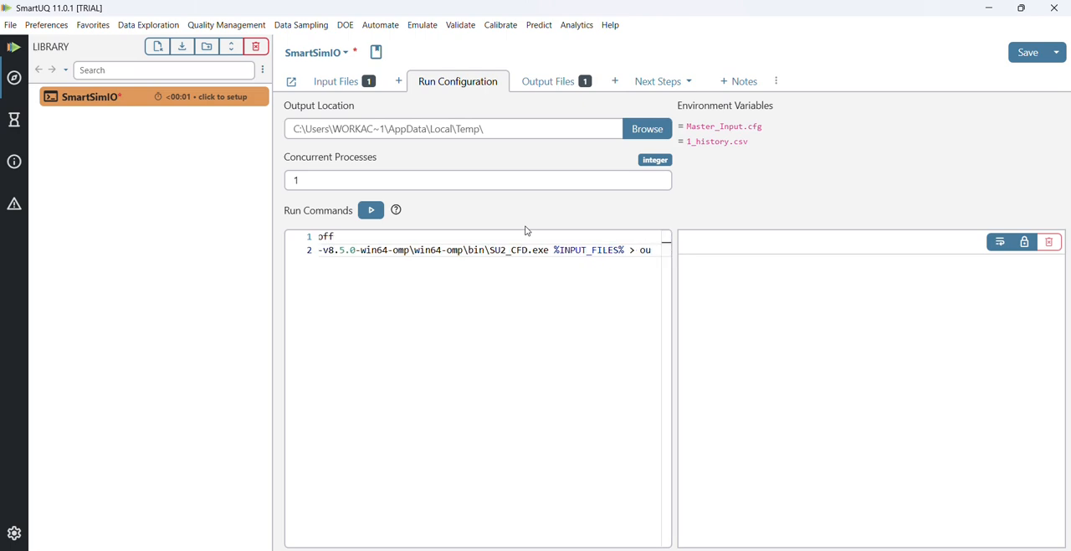
text(tput.log)
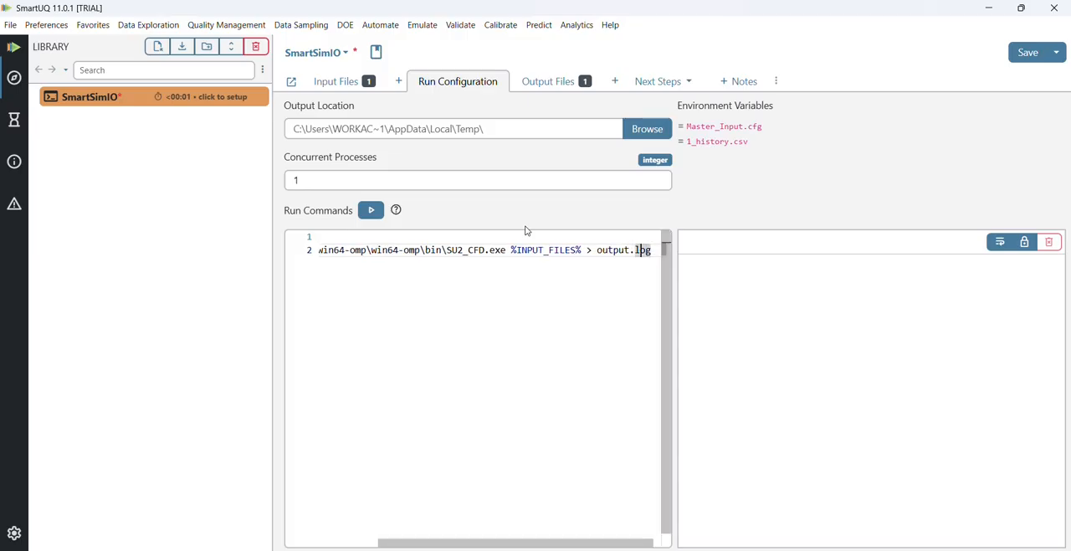
key(Left)
key(Left)
key(Left)
key(Left)
key(Left)
key(Left)
key(Left)
key(Left)
key(Left)
key(Left)
key(Left)
key(Left)
key(Left)
key(Left)
key(Left)
key(Left)
key(Left)
key(Left)
key(Left)
key(Left)
key(Up)
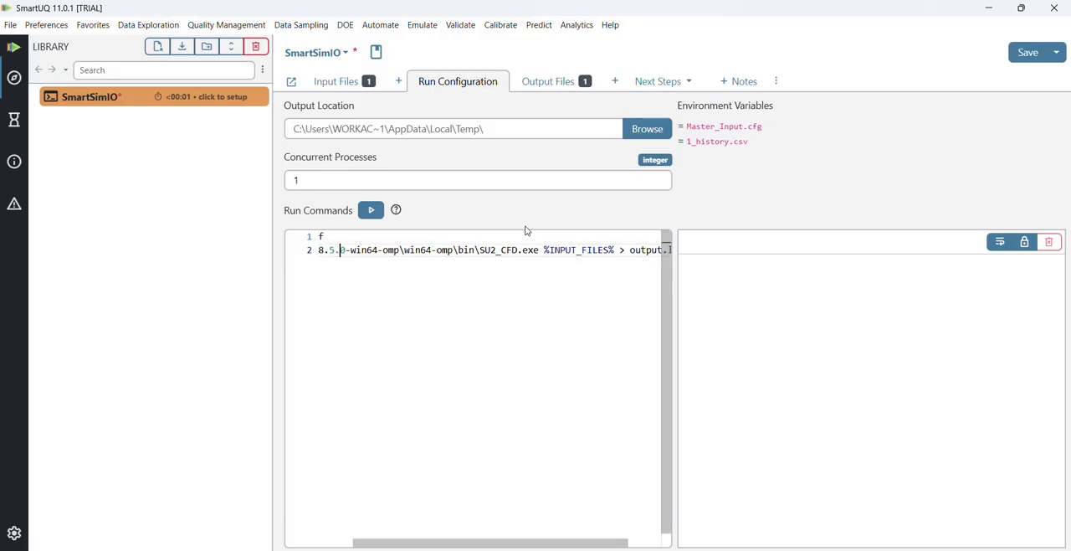
text(@echo off)
key(Home)
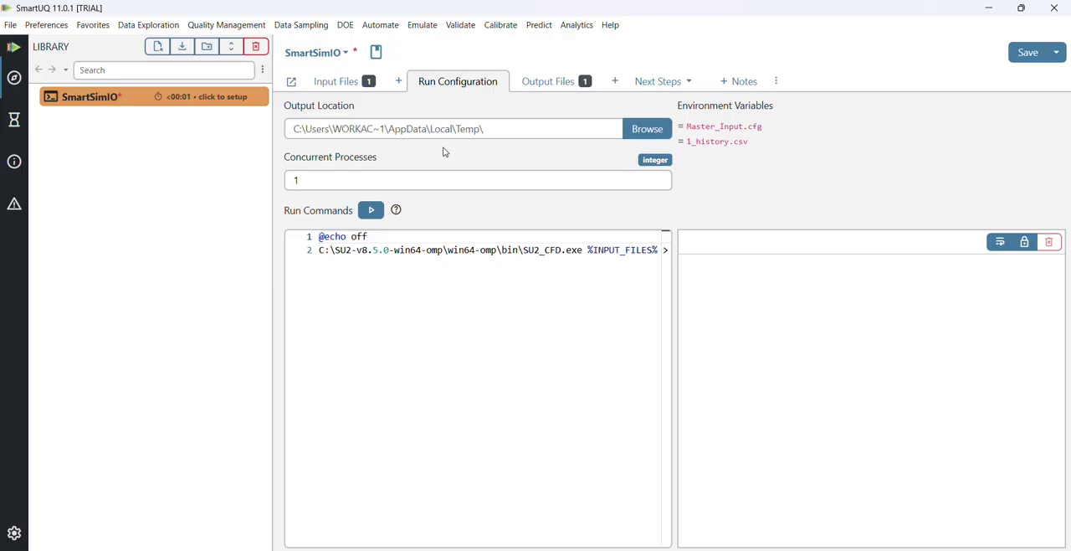
- Start a Sliced LHD design of experiments and save the changes to SmartSimIO
click(346, 25)
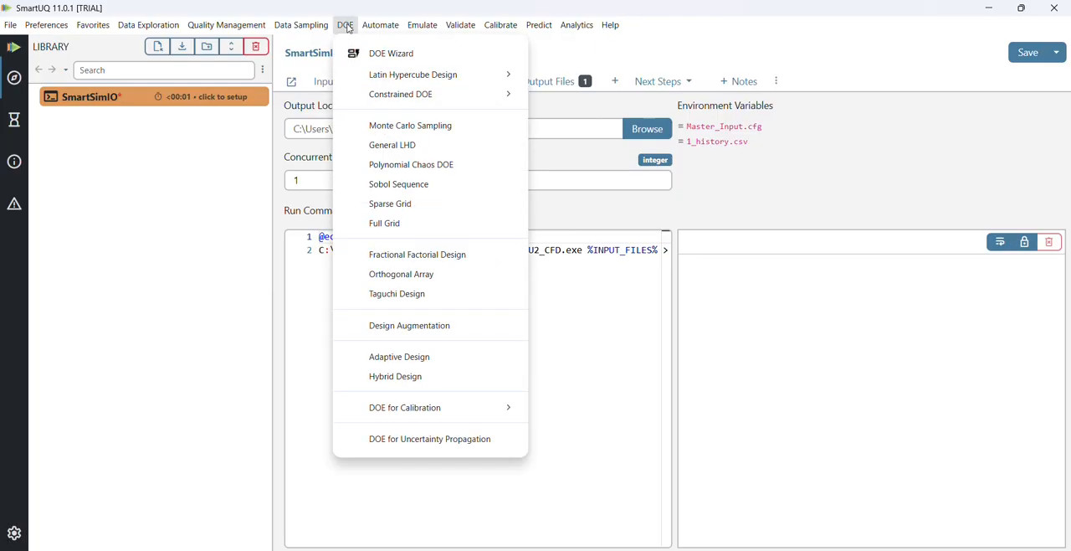
mouse_move(352, 75)
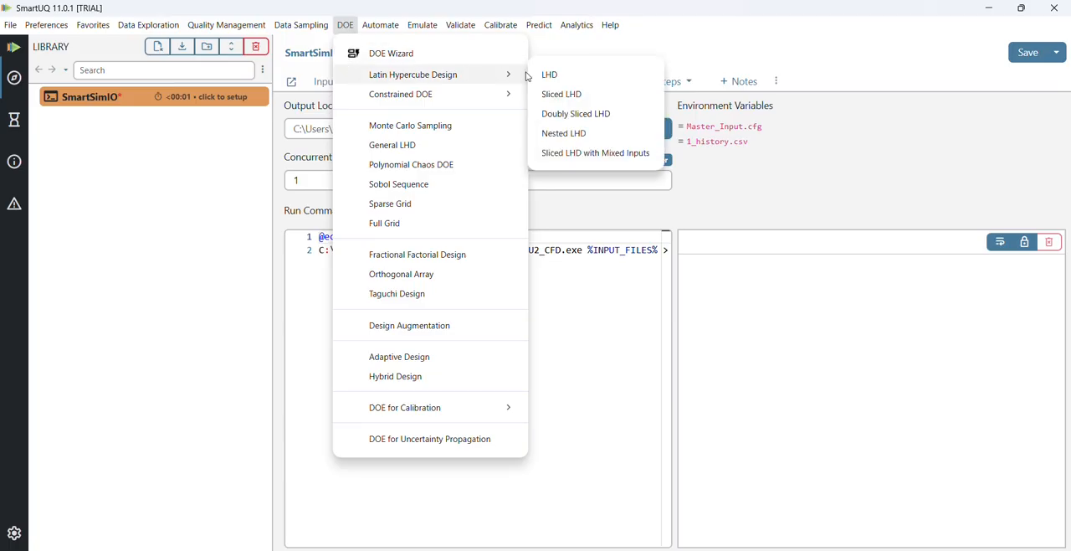
click(599, 100)
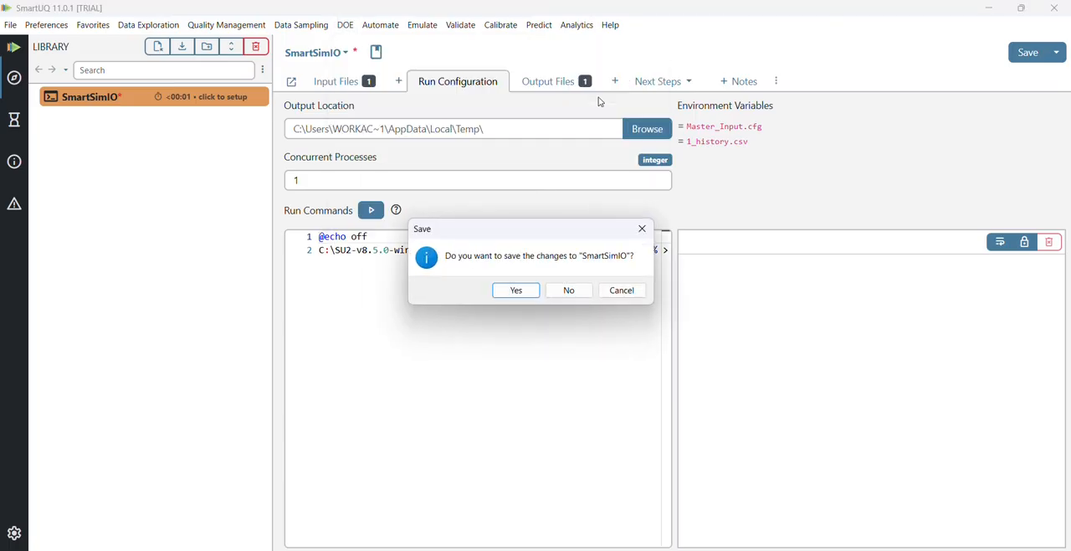
click(516, 291)
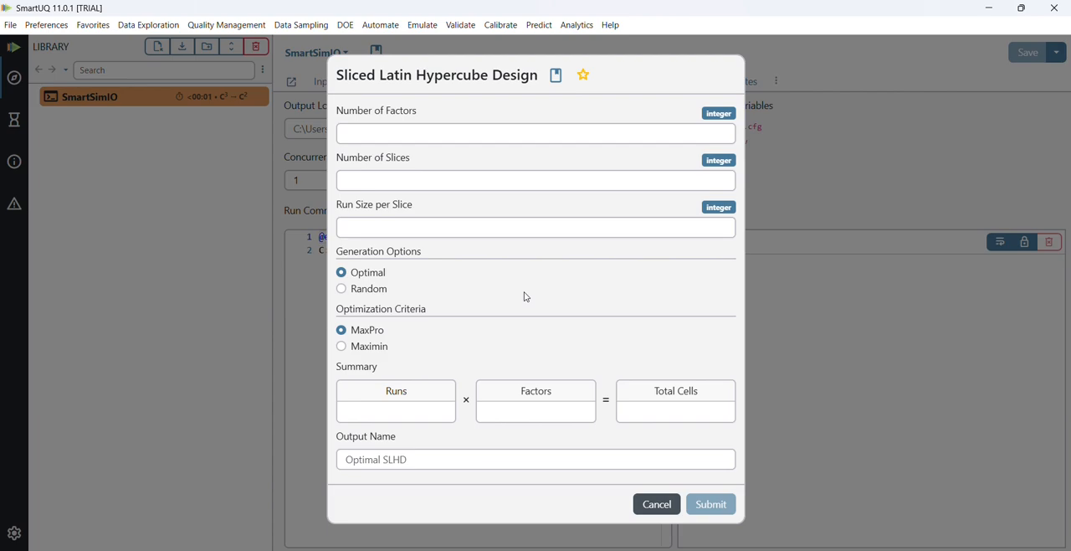
- Define 3 factors by copying M (0.8 to 2.5), AoA (0.5 to 9.5) and FrStrPr (60500 to 101300) from DOE_Parameters.xlsx in Excel
click(440, 137)
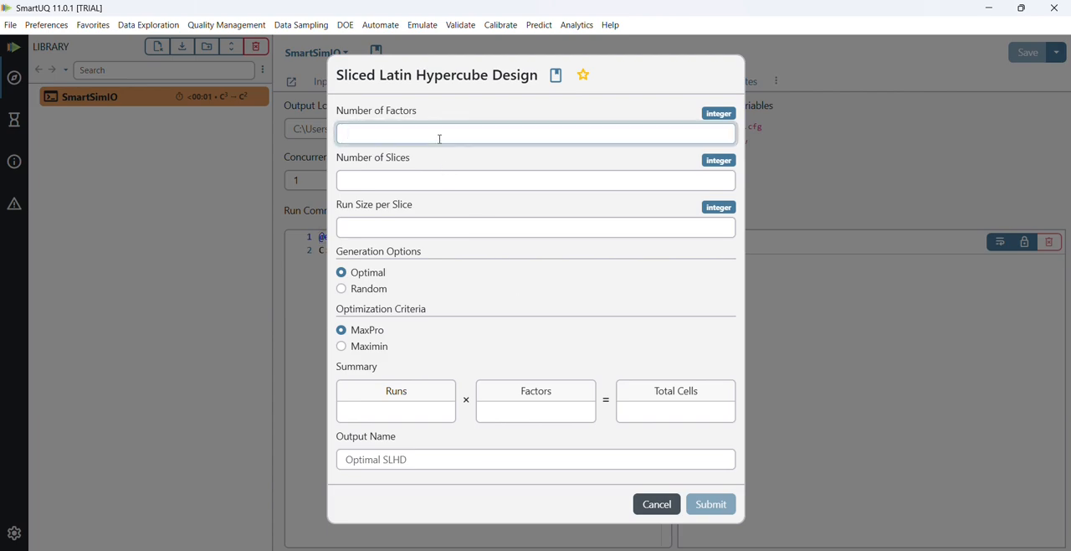
text(3)
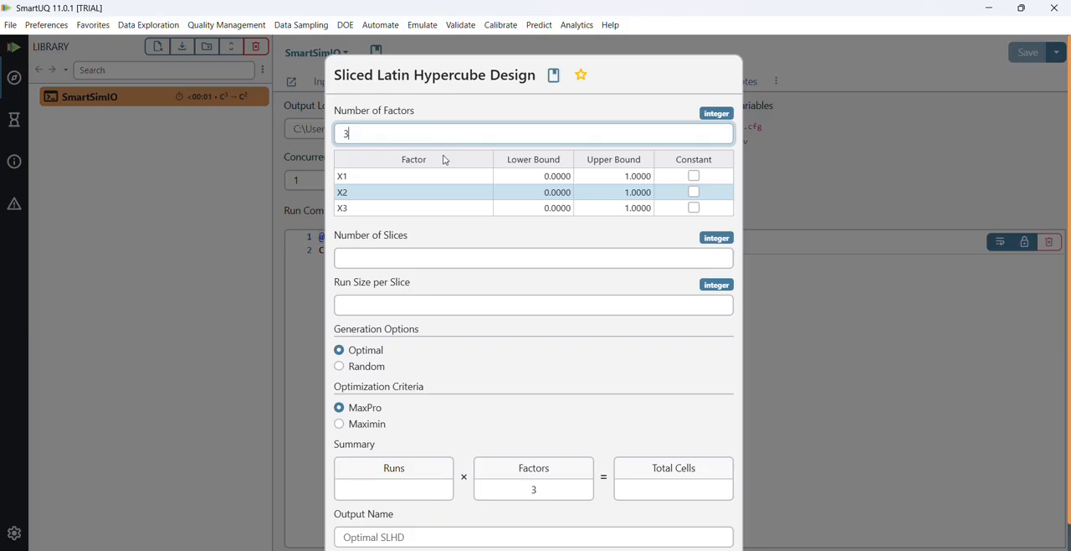
click(437, 174)
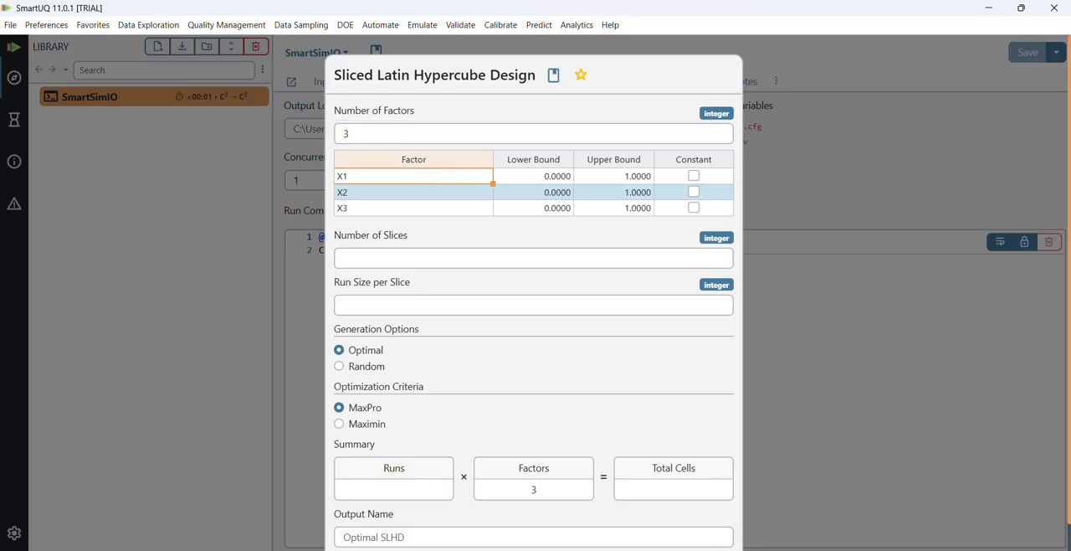
click(752, 532)
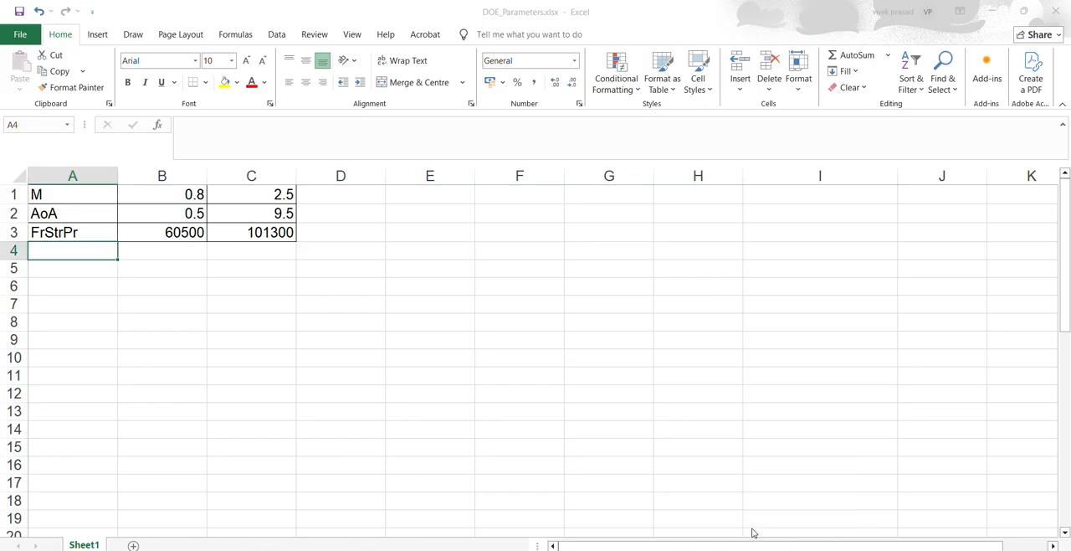
click(79, 194)
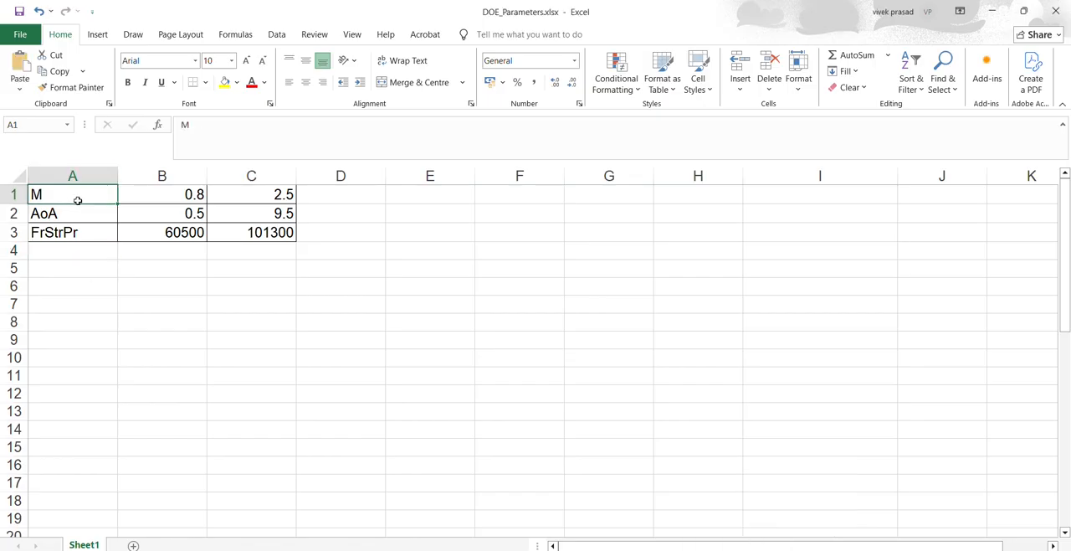
shift+click(259, 239)
key(ctrl+c)
key(alt+Tab)
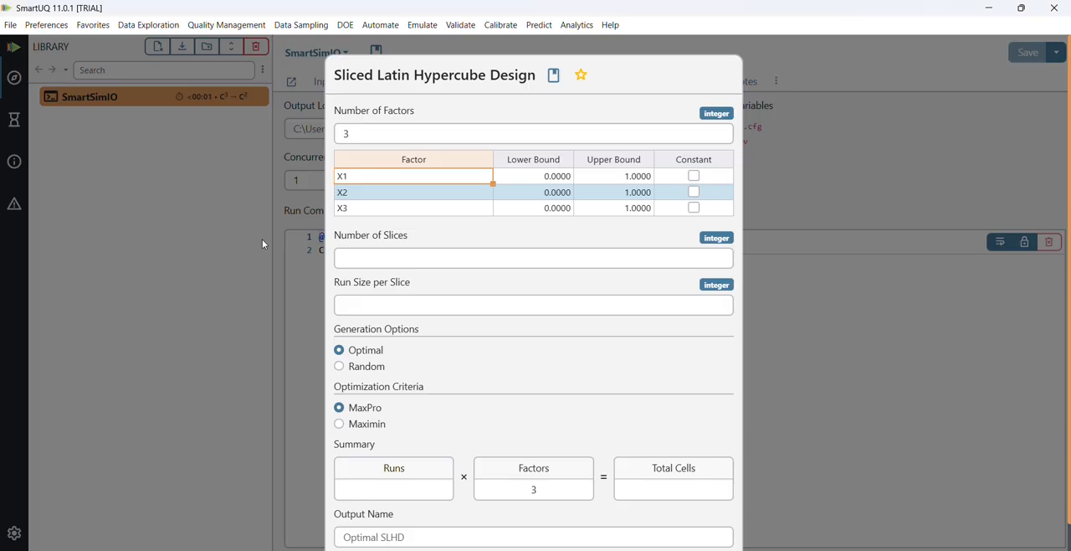
key(ctrl+v)
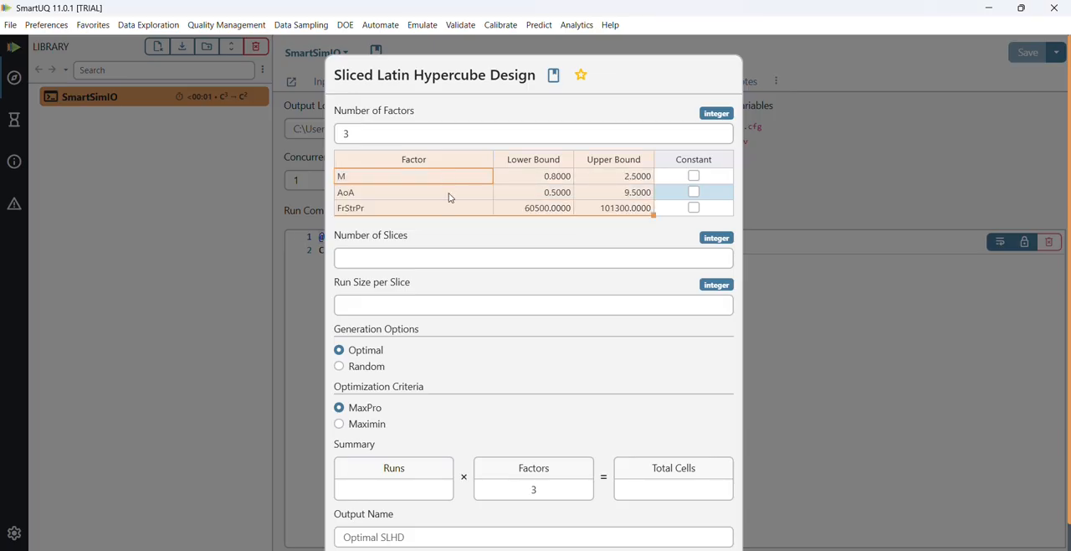
- Set the design to 2 slices with a run size of 15 per slice and generate it
click(444, 253)
text(2)
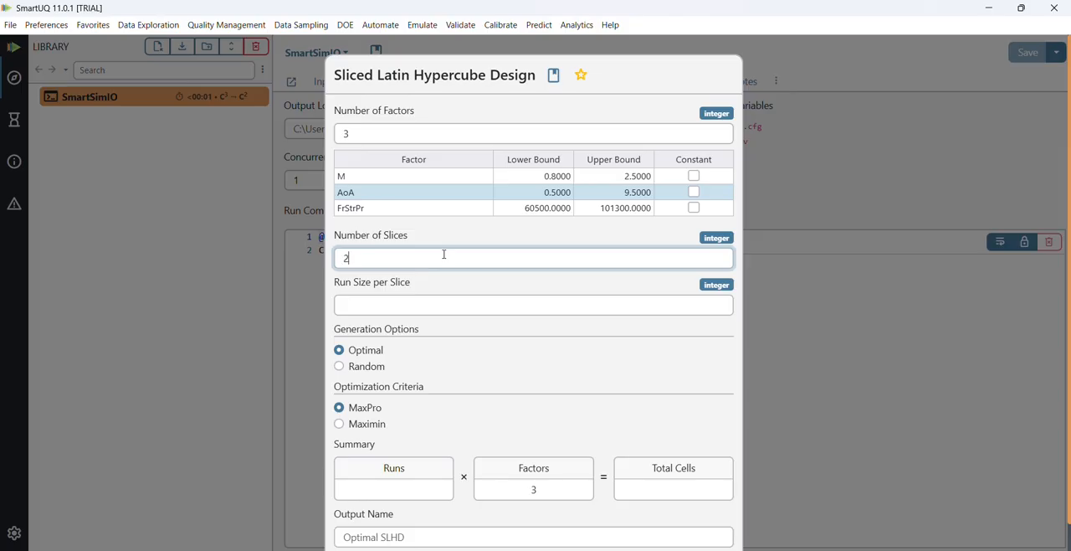
click(438, 304)
text(15)
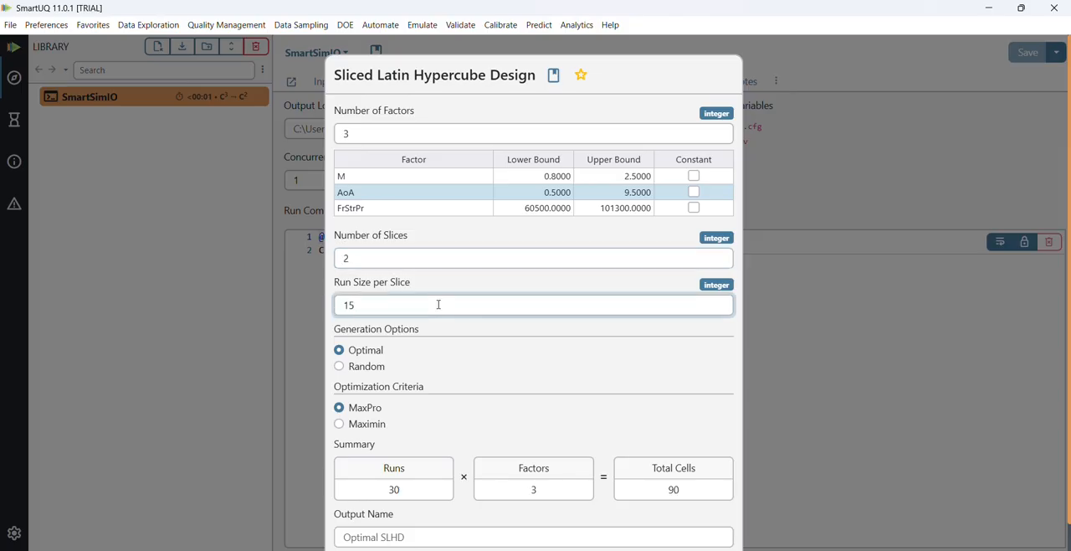
scroll(505, 341, down, 1)
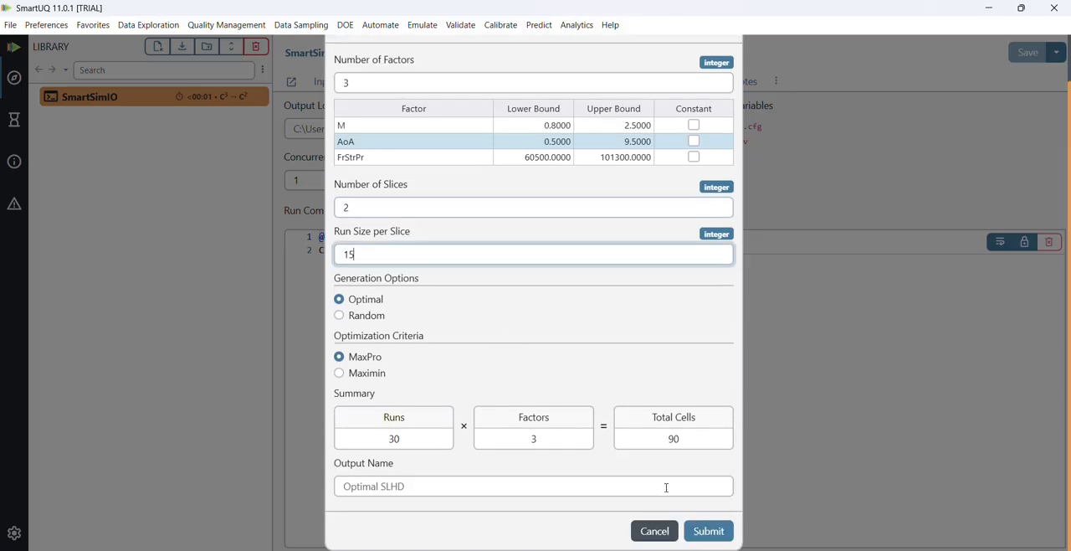
click(708, 531)
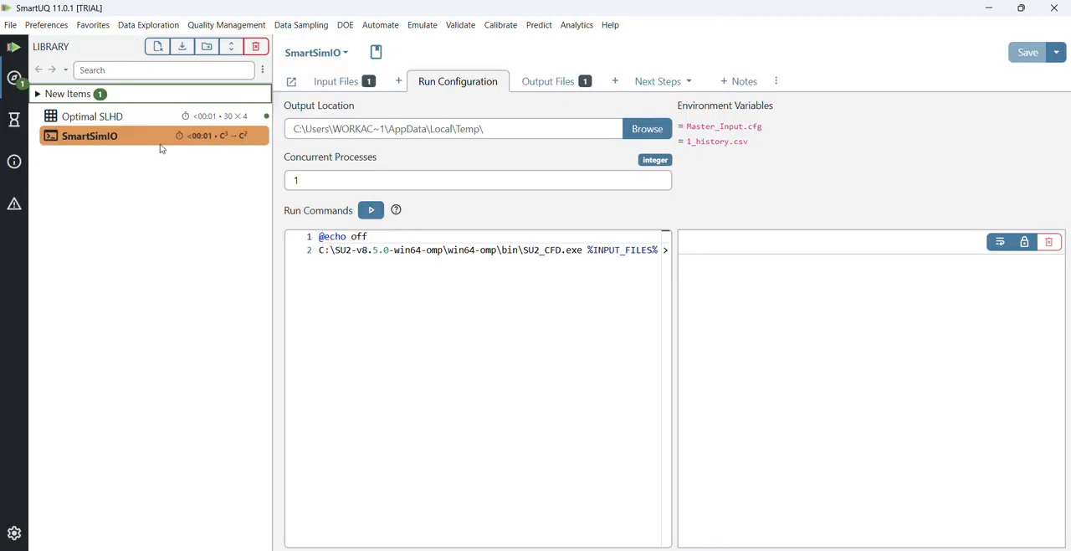
- Open the Optimal SLHD design table and examine its point distribution in an enlarged scatter plot matrix
click(157, 116)
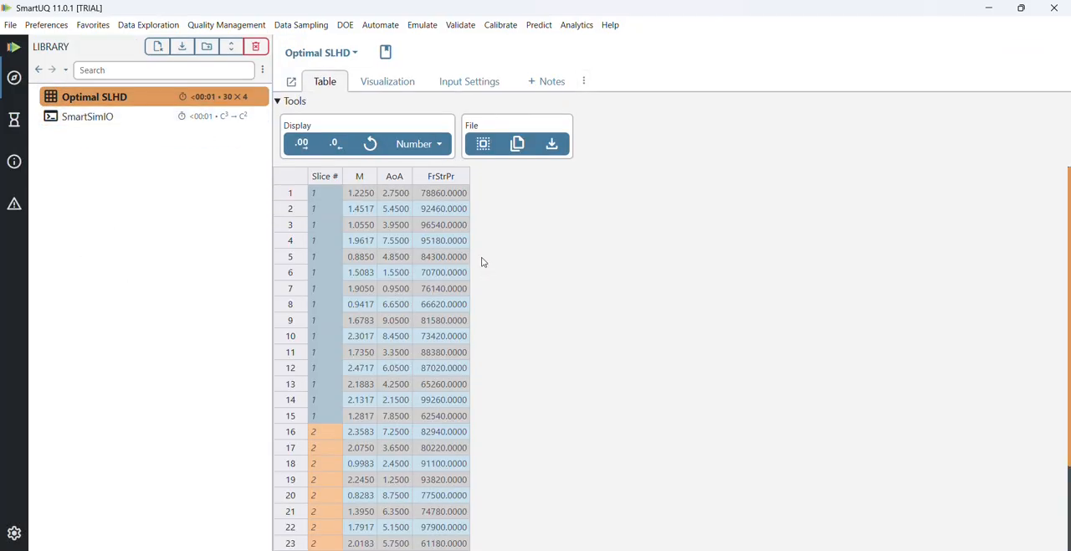
click(391, 86)
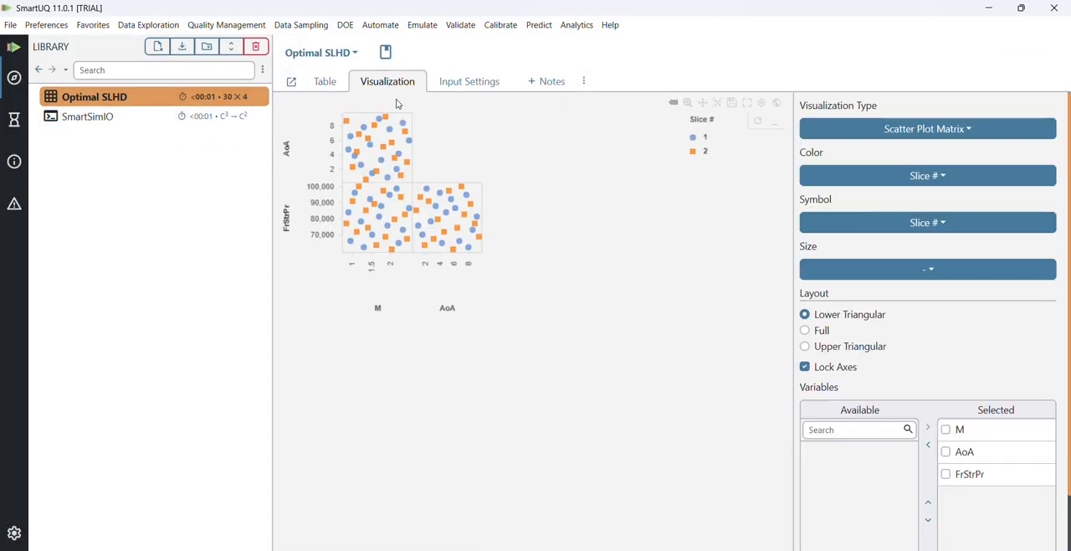
drag(410, 182, 502, 244)
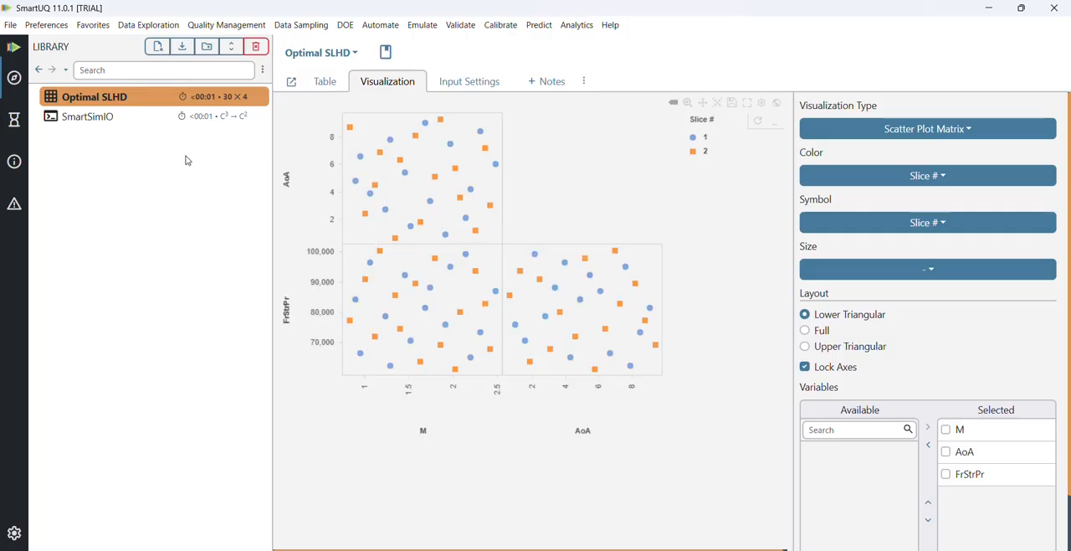
- Start generating input files from SmartSimIO and choose Optimal SLHD as the input
click(163, 123)
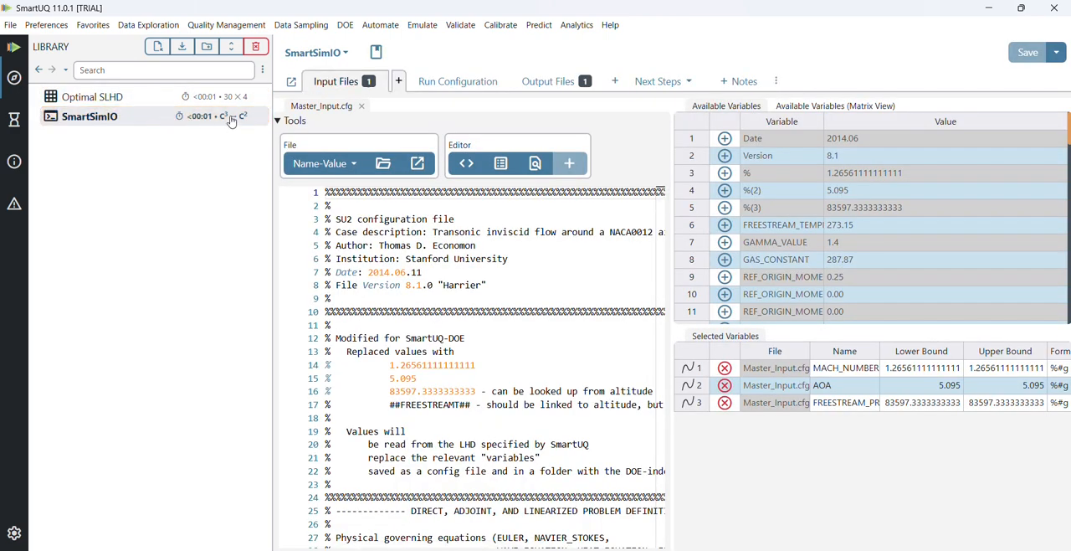
click(666, 83)
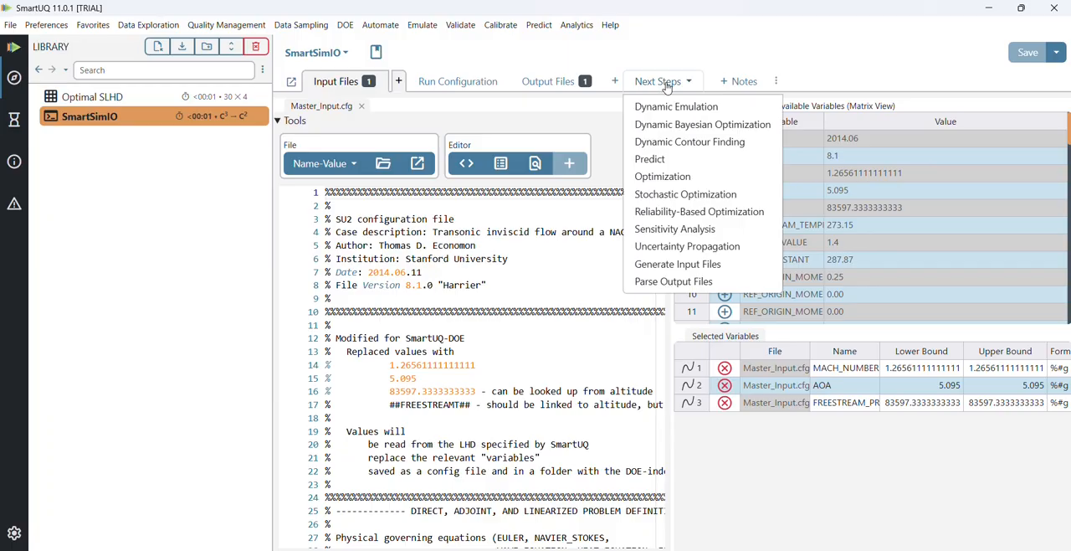
click(688, 266)
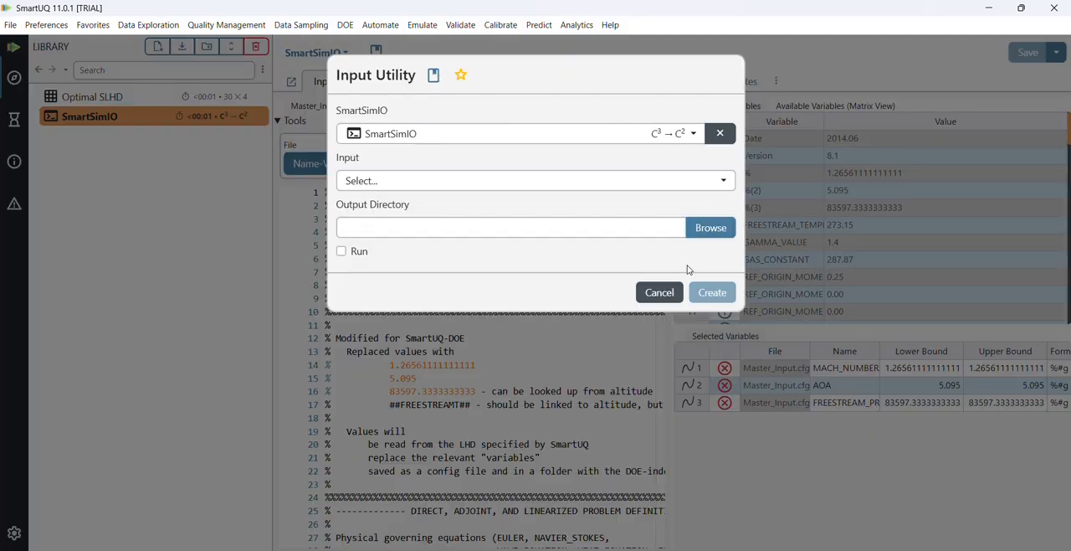
click(494, 177)
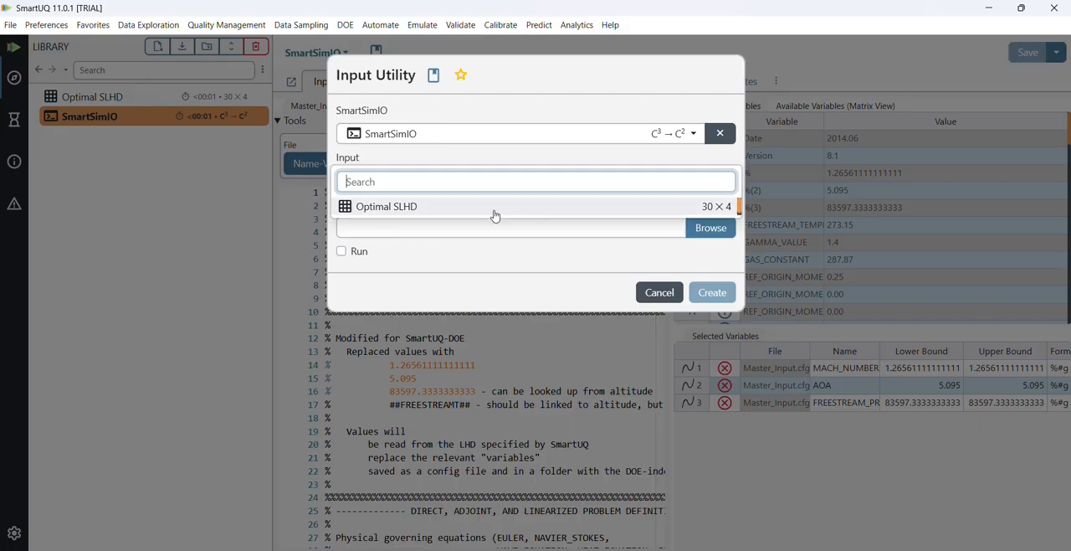
click(494, 209)
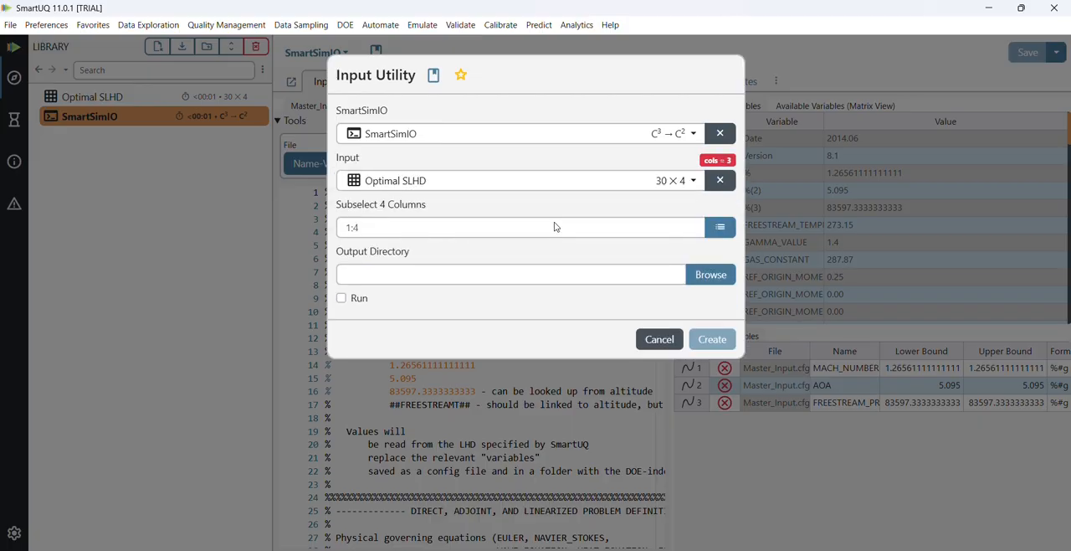
- Subselect the M, AoA and FrStrPr columns (2:4) of the input, leaving out Slice #
click(719, 226)
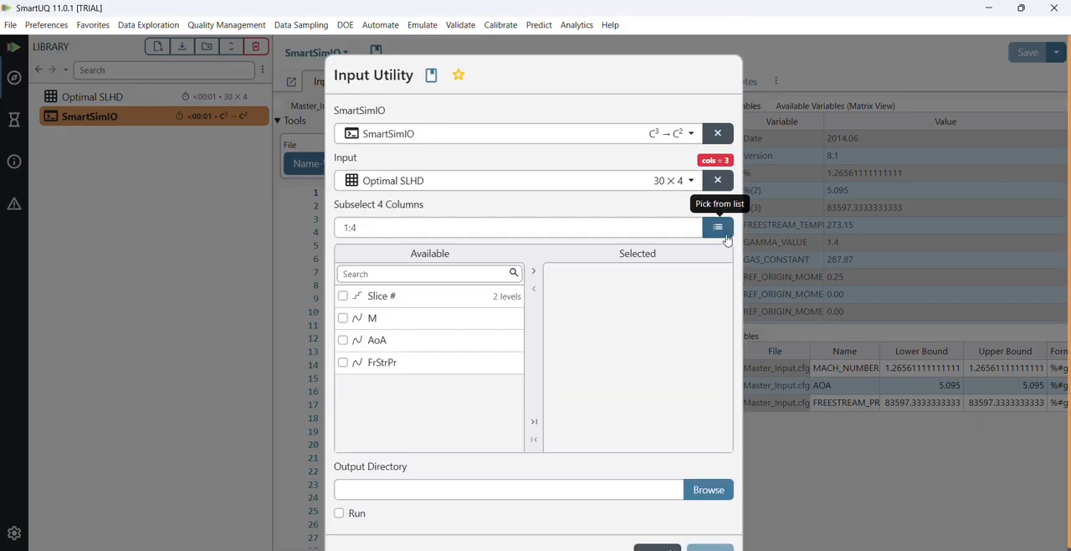
click(534, 421)
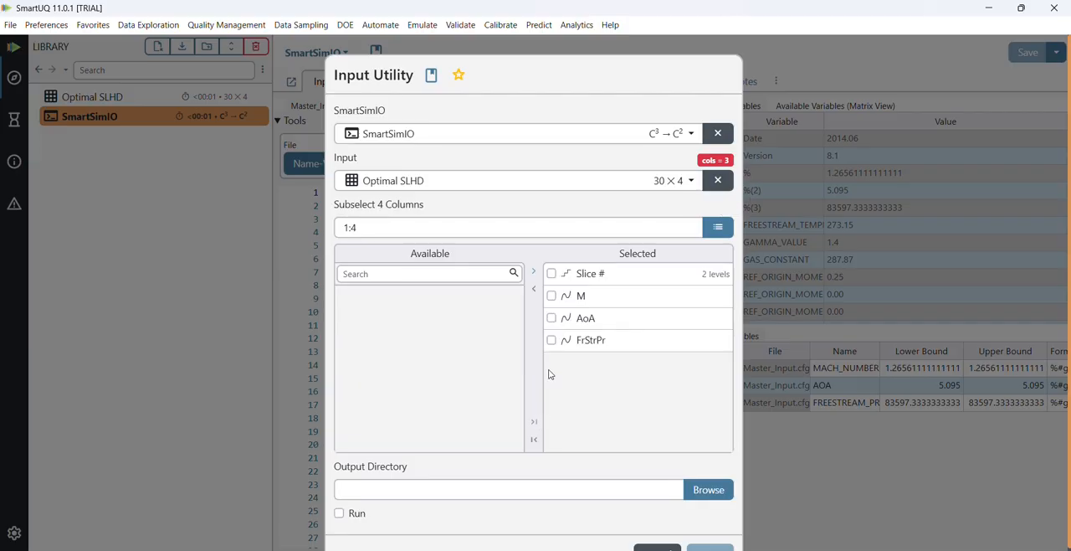
click(551, 273)
click(534, 292)
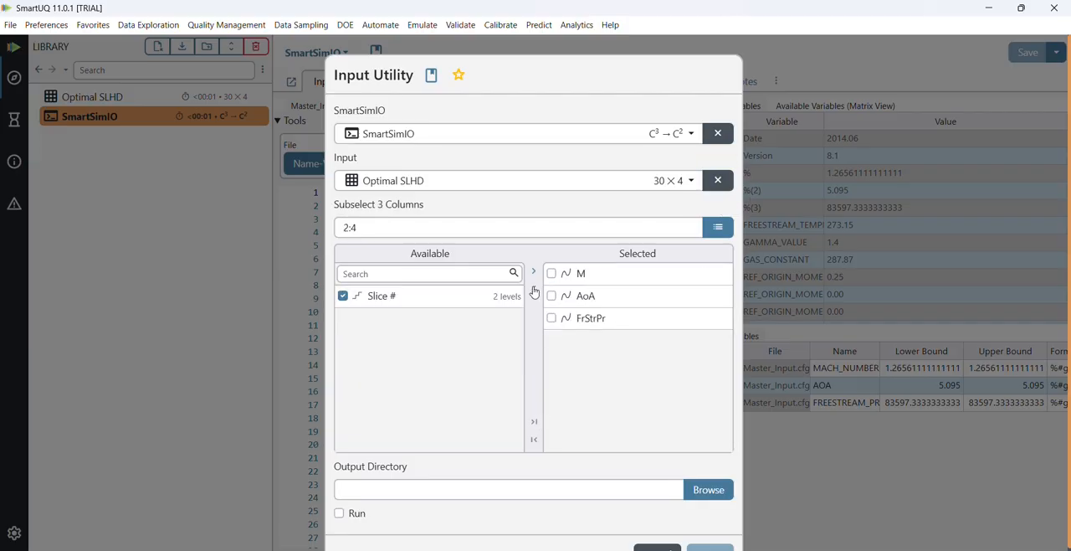
click(719, 229)
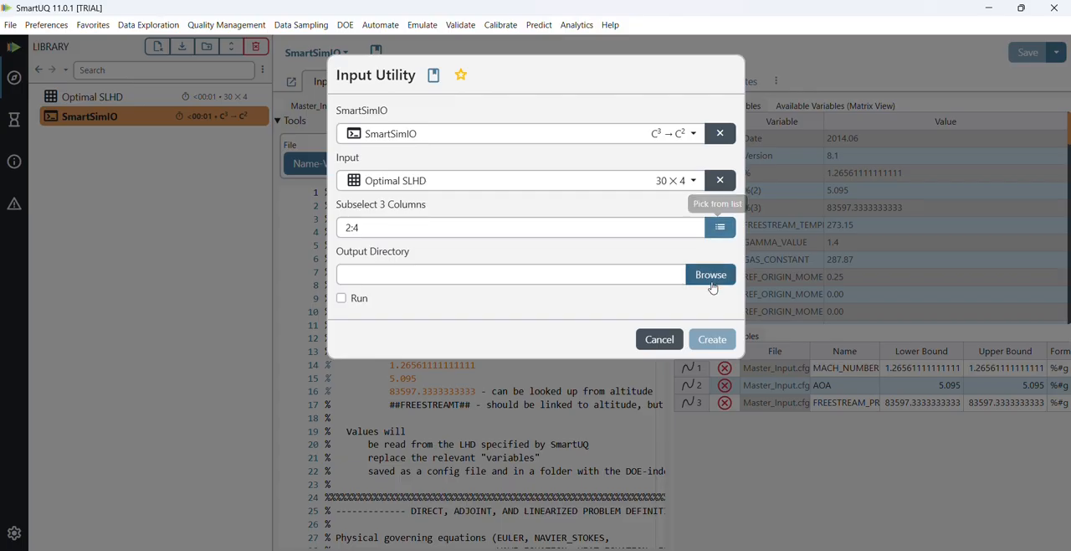
- Set the output directory to the SmartSim IO\Simulation Files folder, enable Run, and create the input files
click(711, 279)
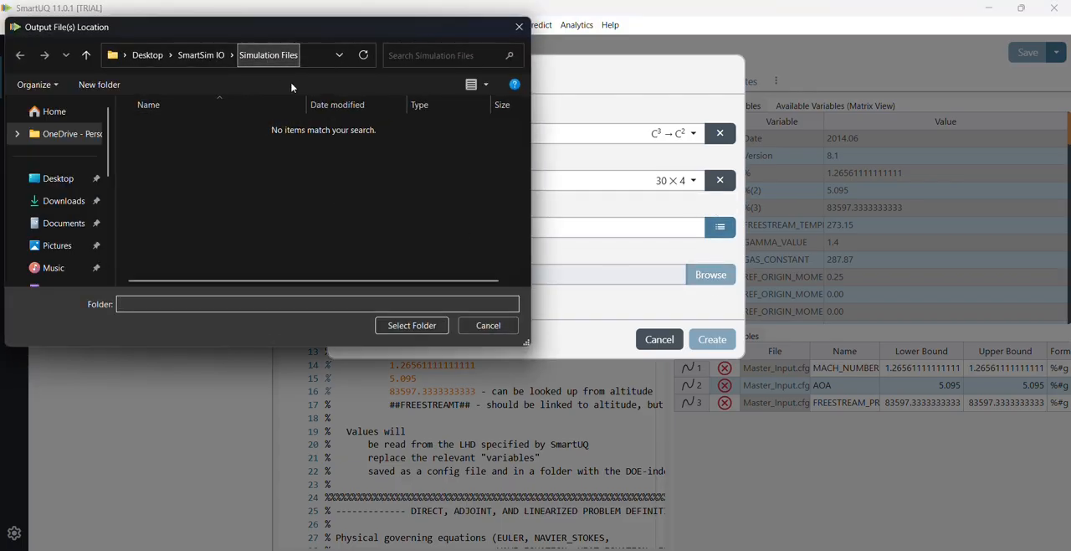
click(422, 325)
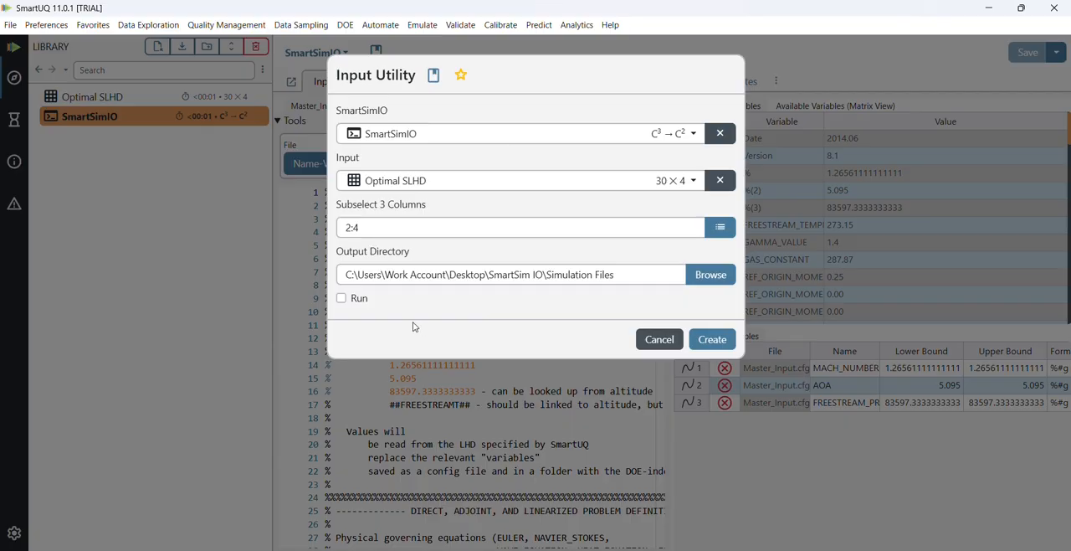
click(342, 299)
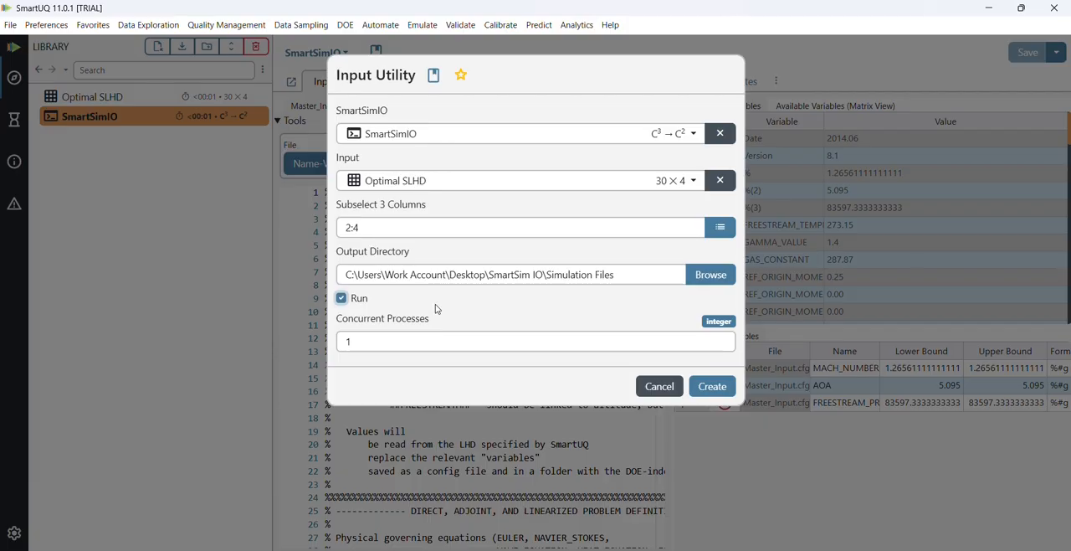
click(712, 387)
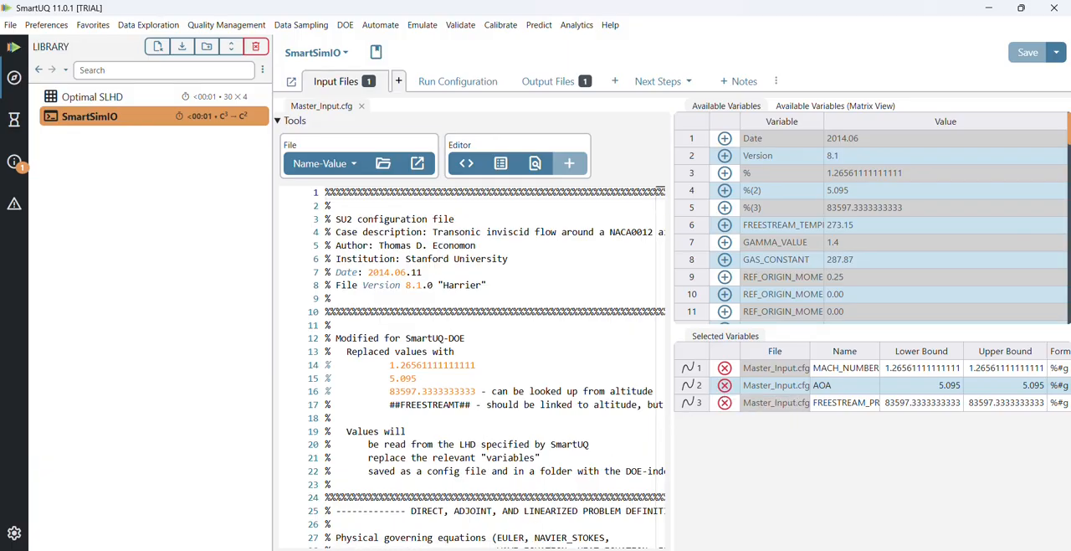
- Switch to the Simulation Files folder in File Explorer and examine the generated files and the contents of Run_1
mouse_move(490, 550)
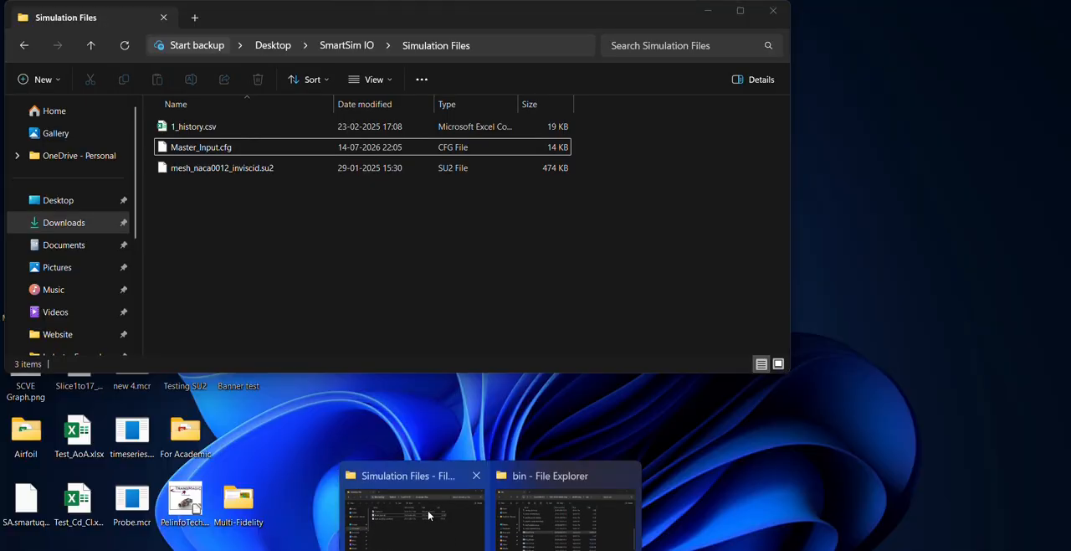
click(407, 475)
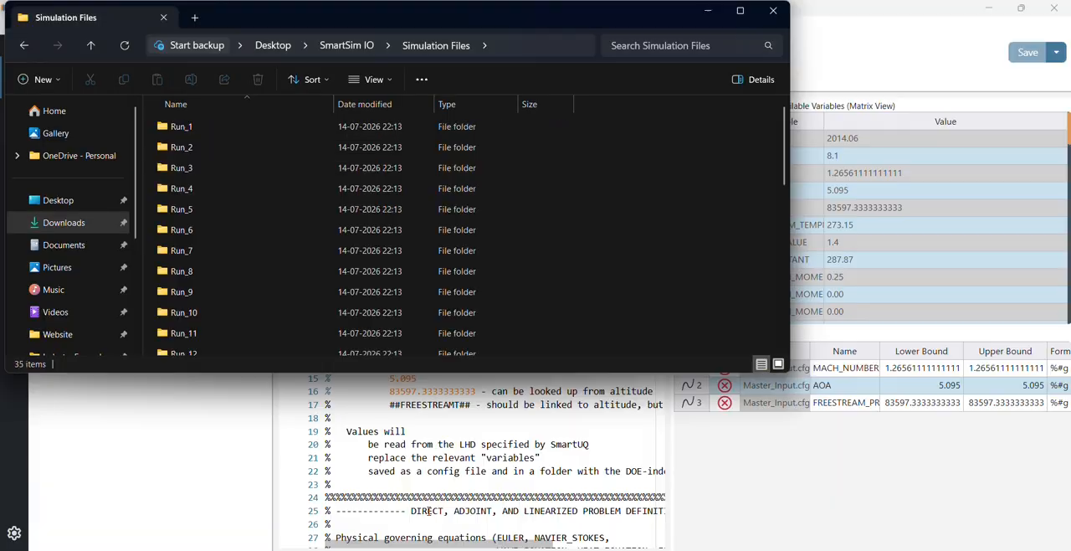
scroll(294, 311, down, 8)
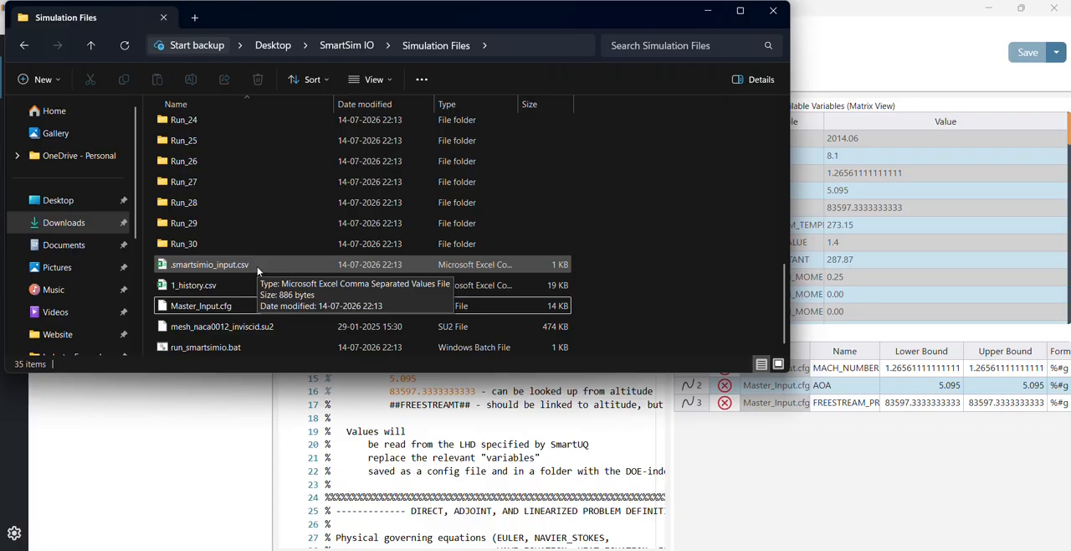
scroll(258, 196, up, 8)
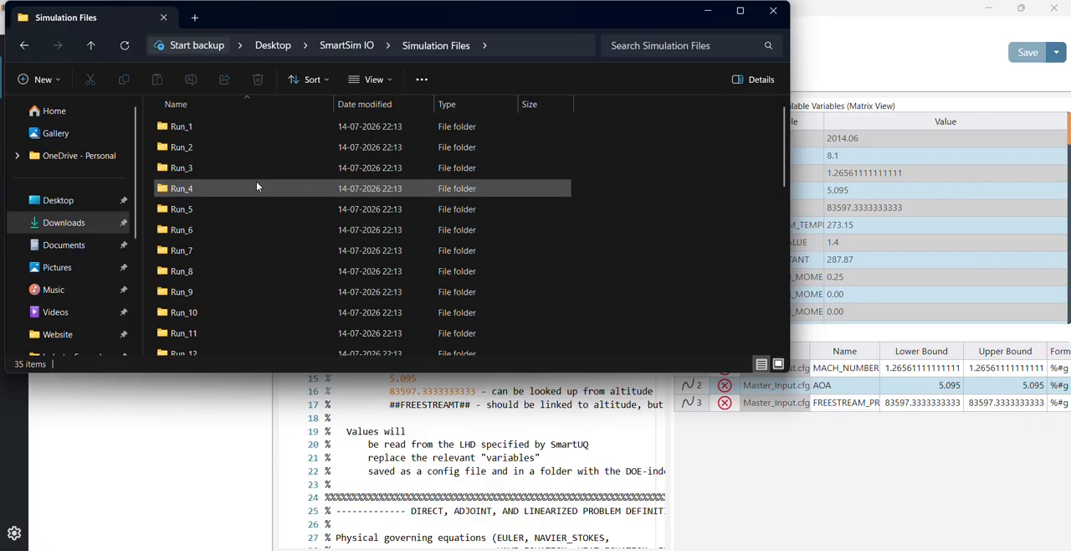
double_click(247, 130)
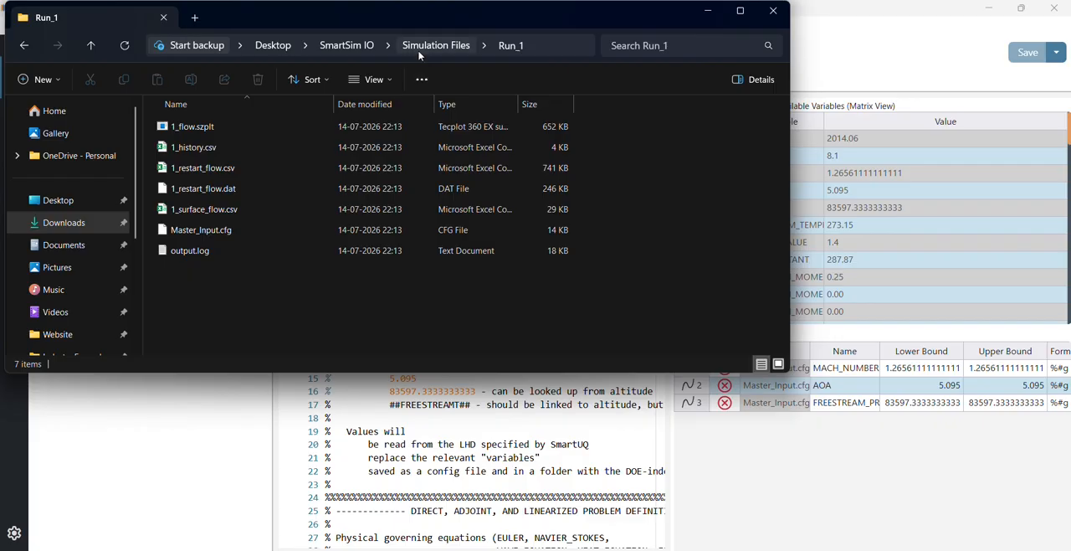
click(709, 15)
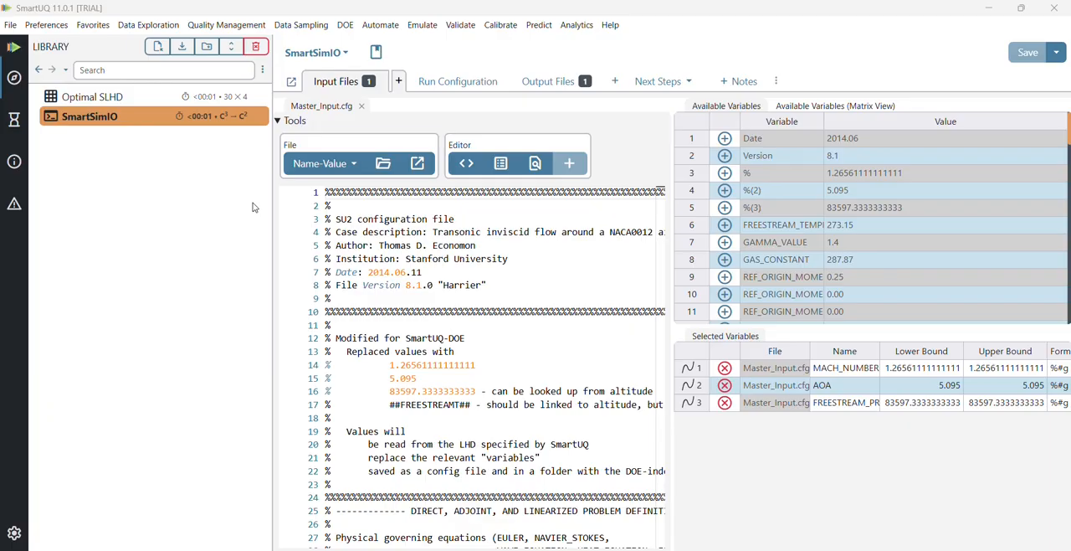
- Parse the SmartSimIO output files from the Simulation Files directory and open the SmartSimIO Output table
click(671, 86)
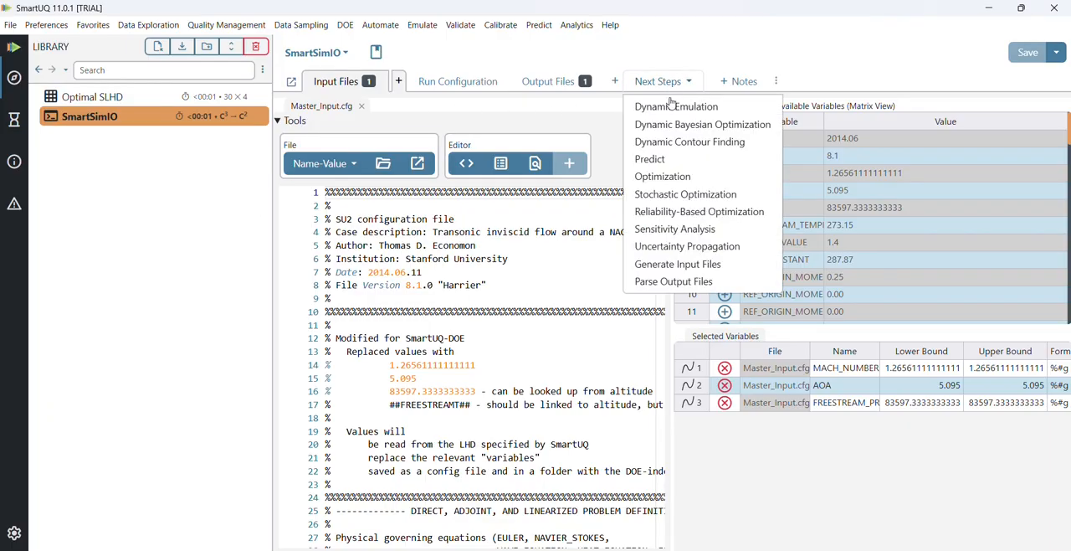
click(685, 282)
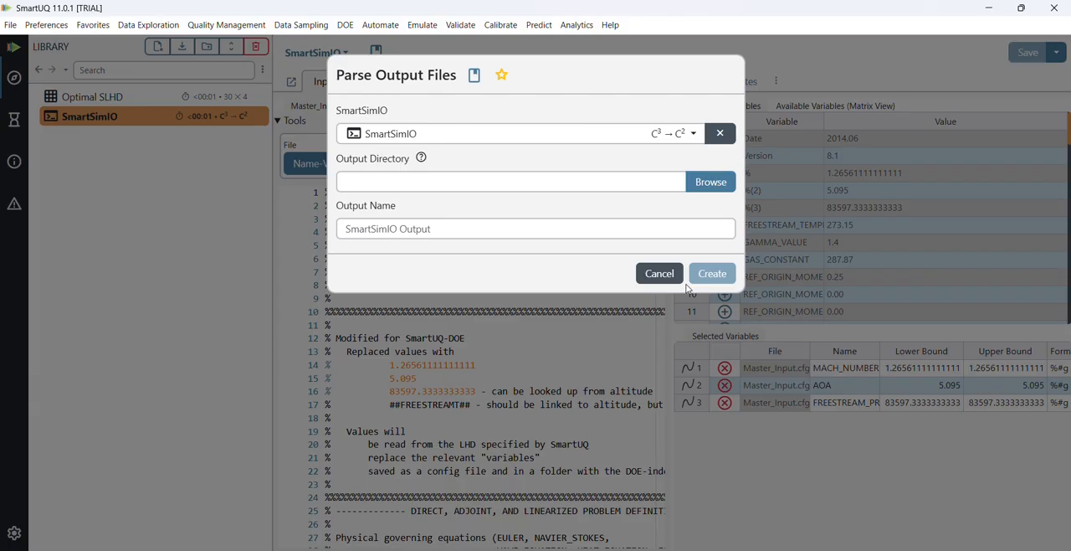
click(710, 182)
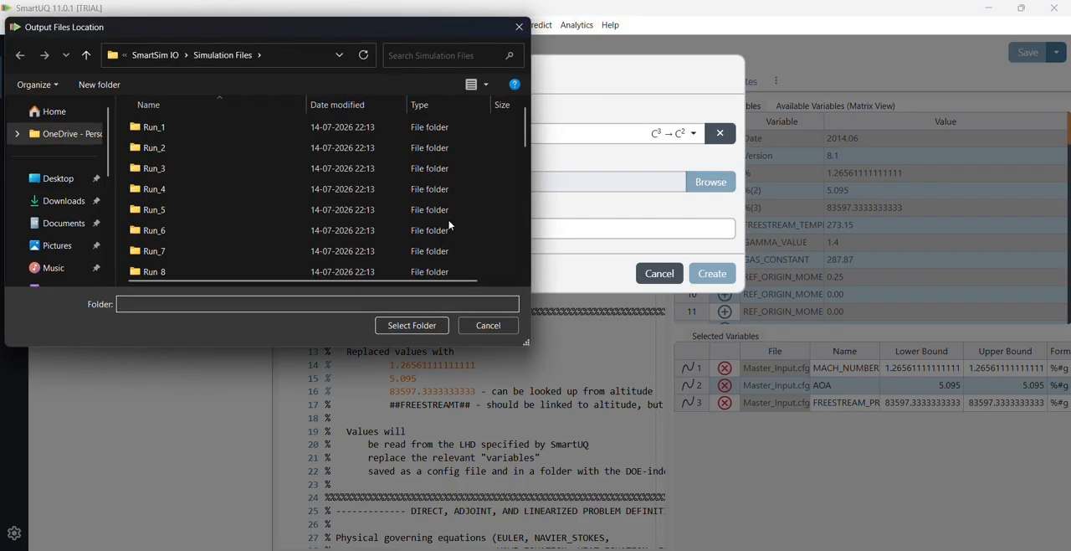
click(415, 325)
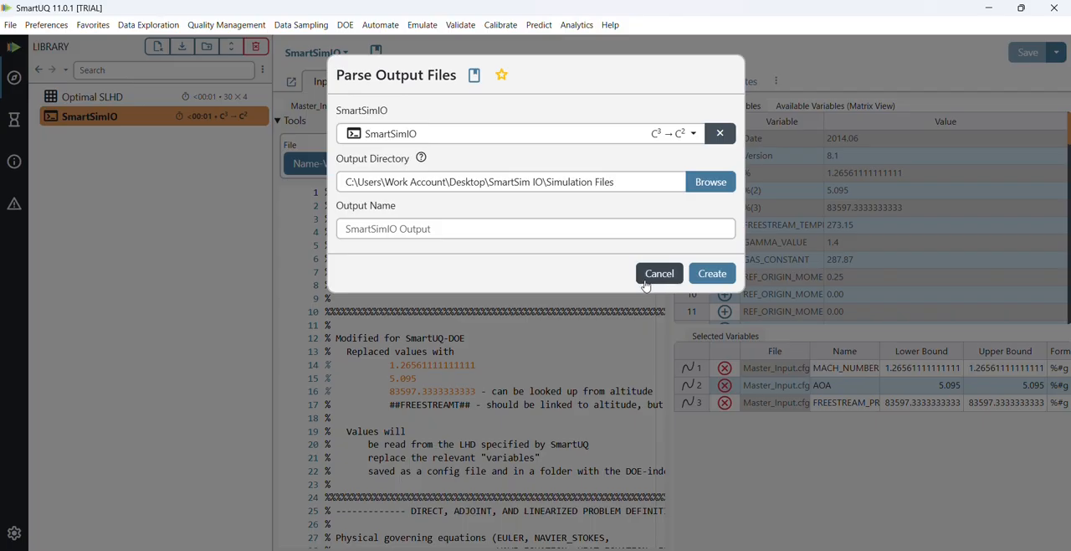
click(712, 273)
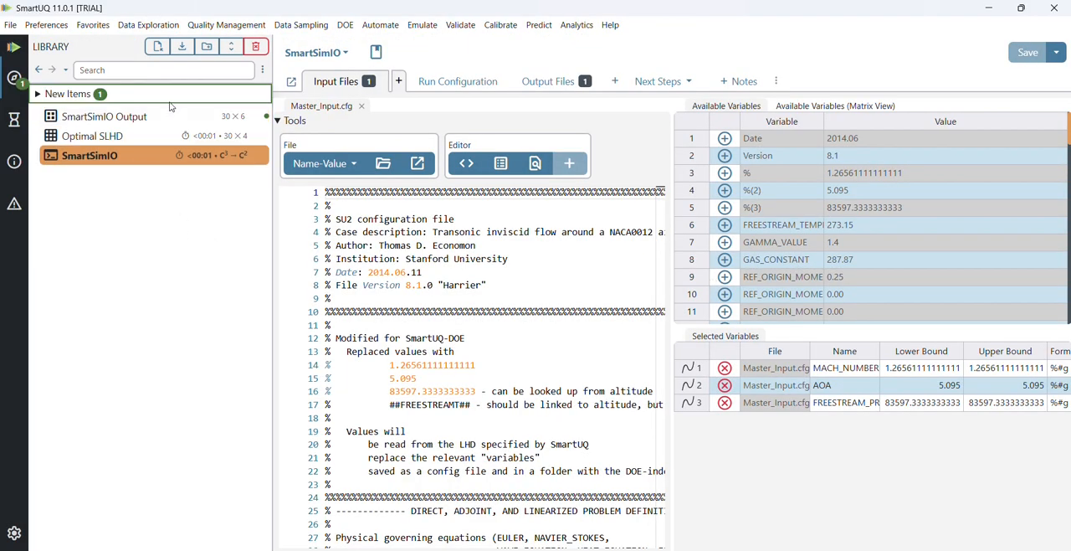
click(172, 116)
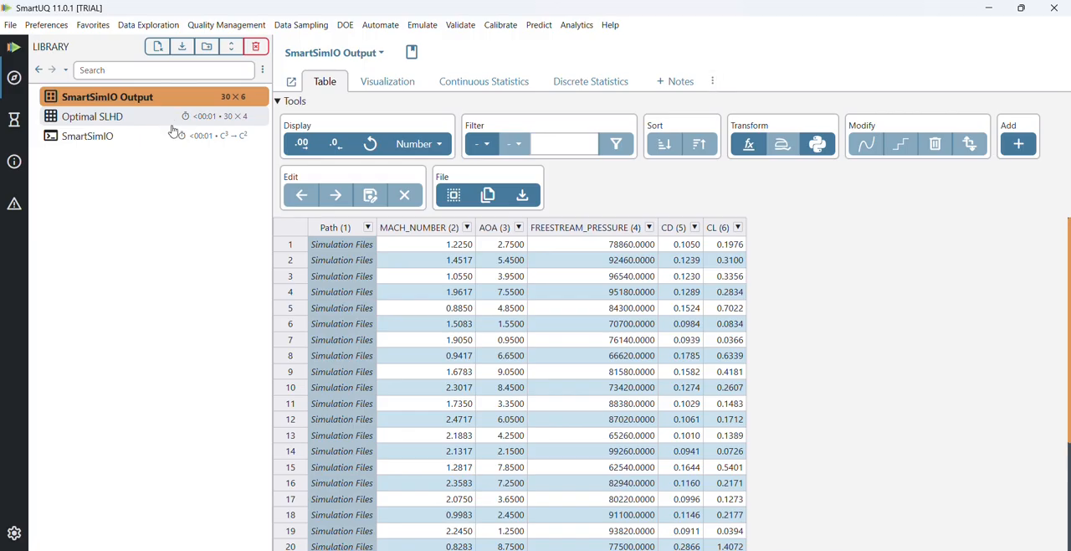